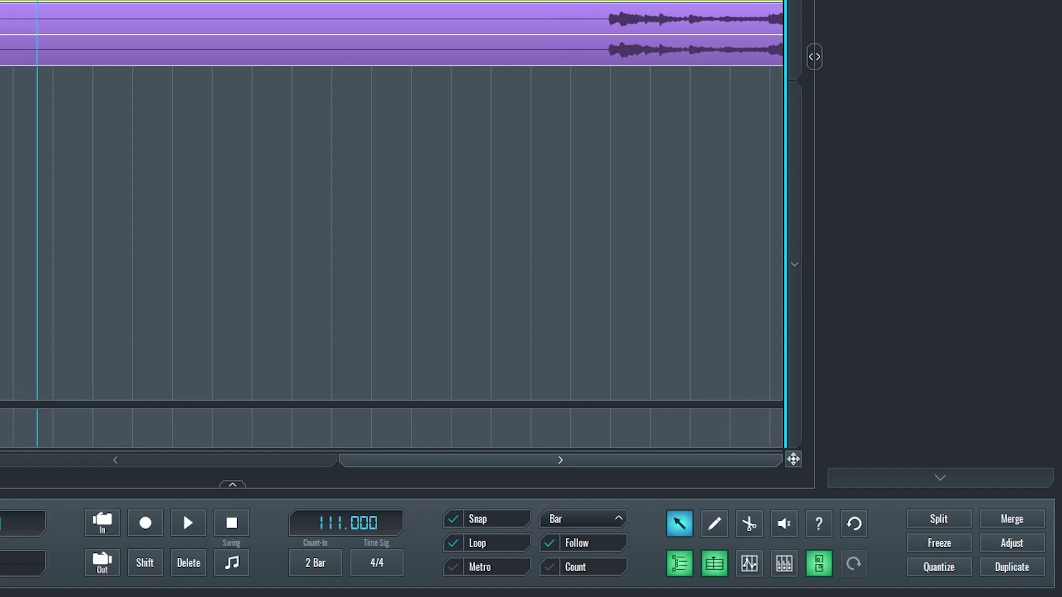
- Turn on looping of the marked region and start project playback
{"action": "scroll", "coordinate": [746, 497], "scroll_direction": "down", "scroll_amount": 3}
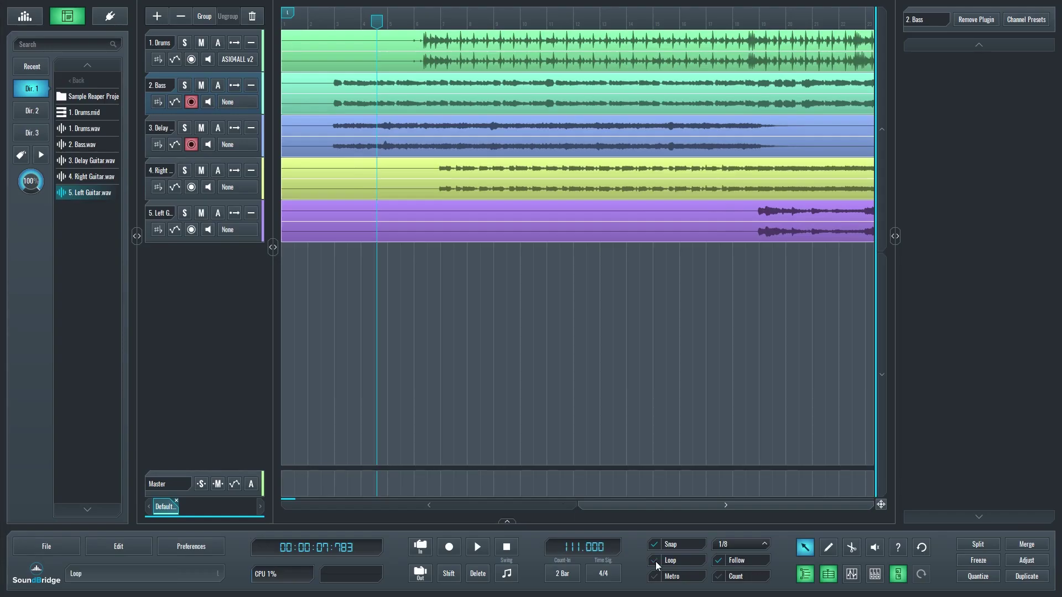
{"action": "left_click", "coordinate": [656, 560]}
{"action": "key", "text": "space"}
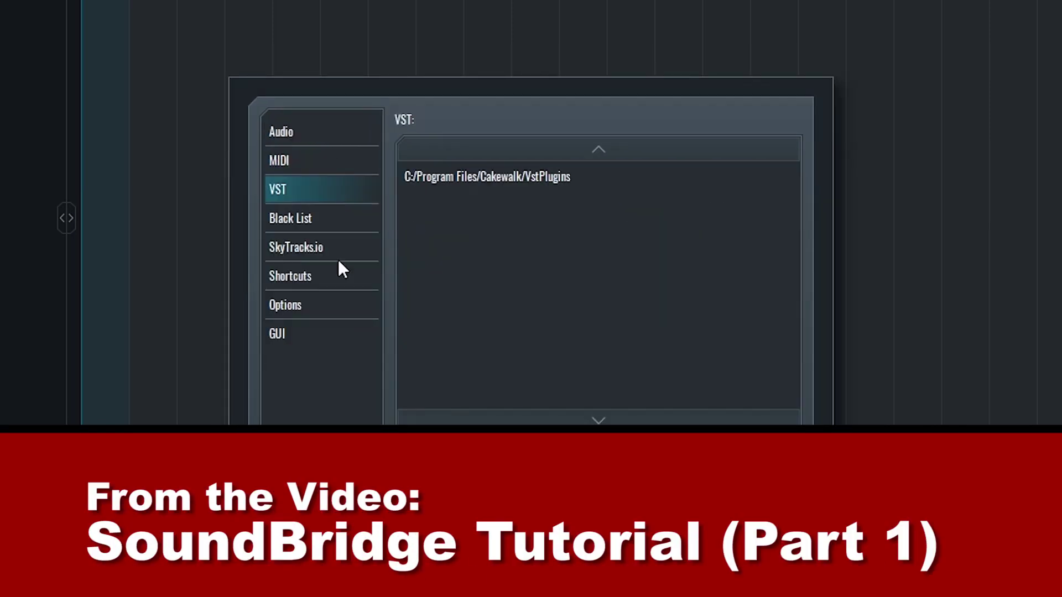
- Browse the Black List, SkyTracks.io and Shortcuts pages, then enable Save Bounces in Project Folder under Options
{"action": "left_click", "coordinate": [323, 226]}
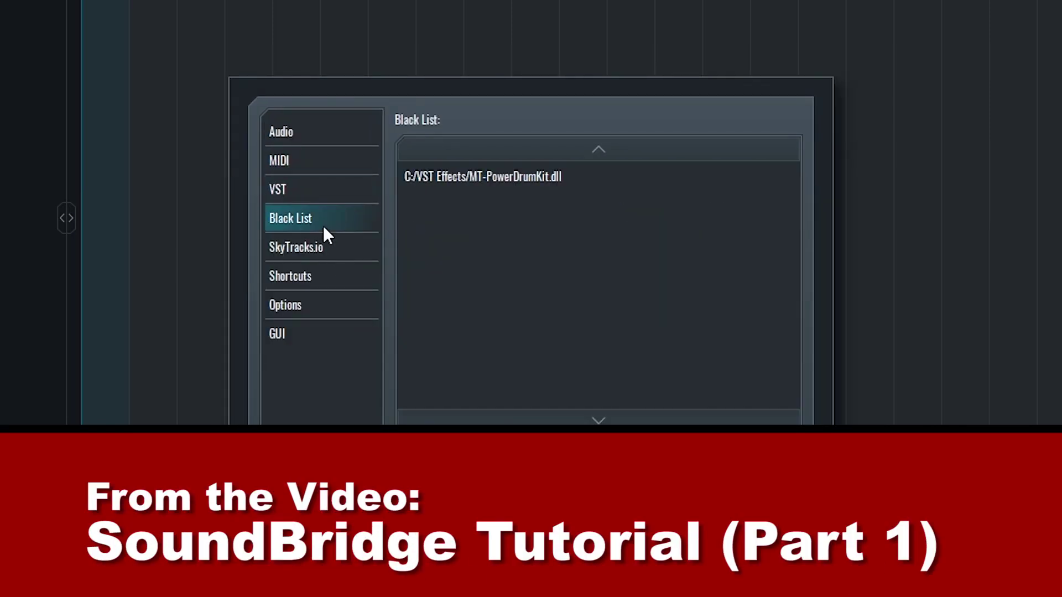
{"action": "left_click", "coordinate": [326, 252]}
{"action": "left_click", "coordinate": [340, 281]}
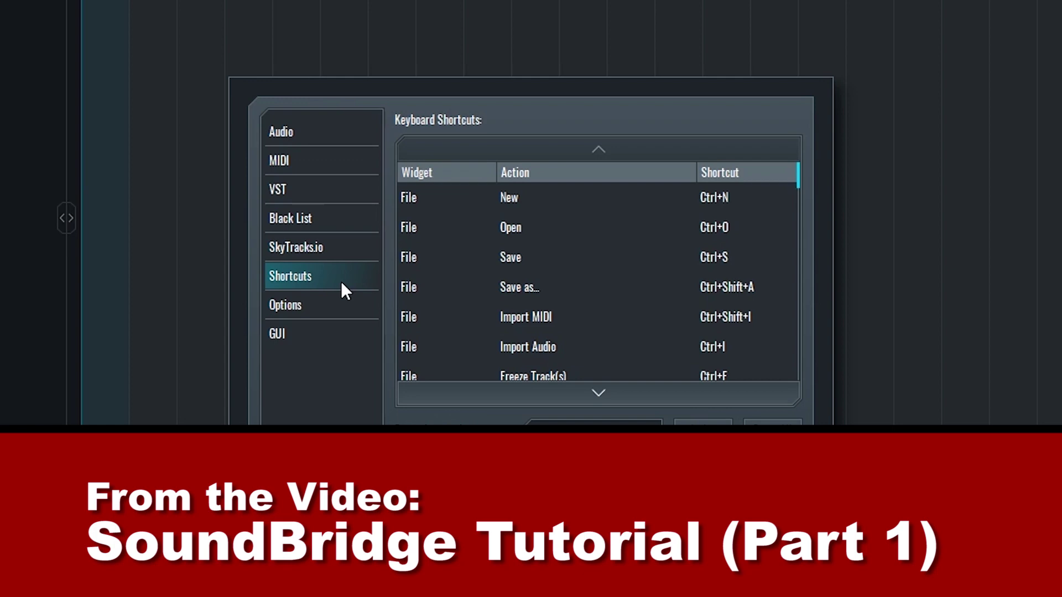
{"action": "left_click", "coordinate": [285, 305]}
{"action": "left_click", "coordinate": [756, 264]}
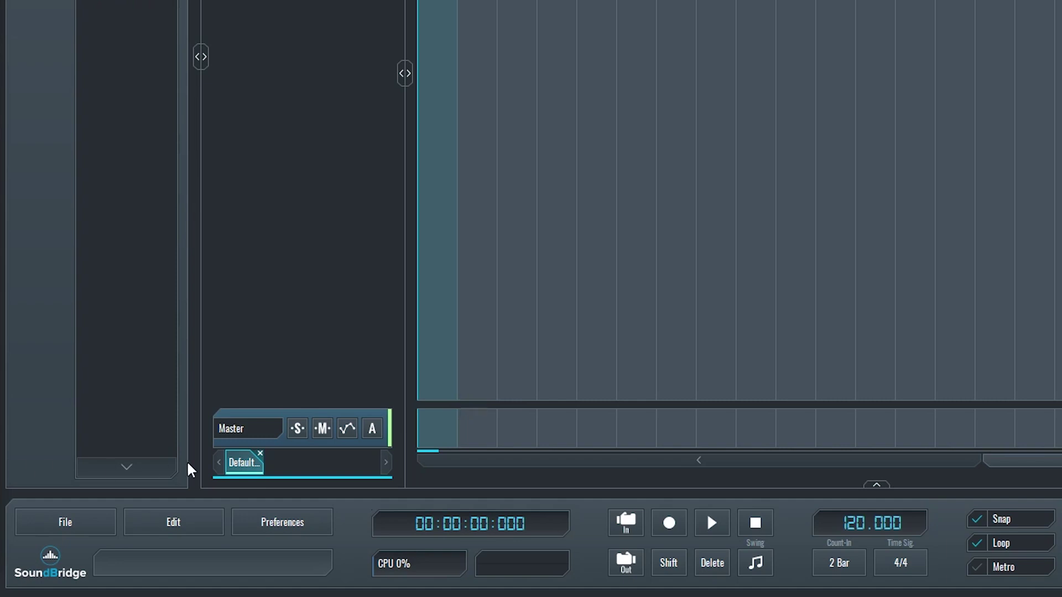
{"action": "left_click", "coordinate": [101, 521]}
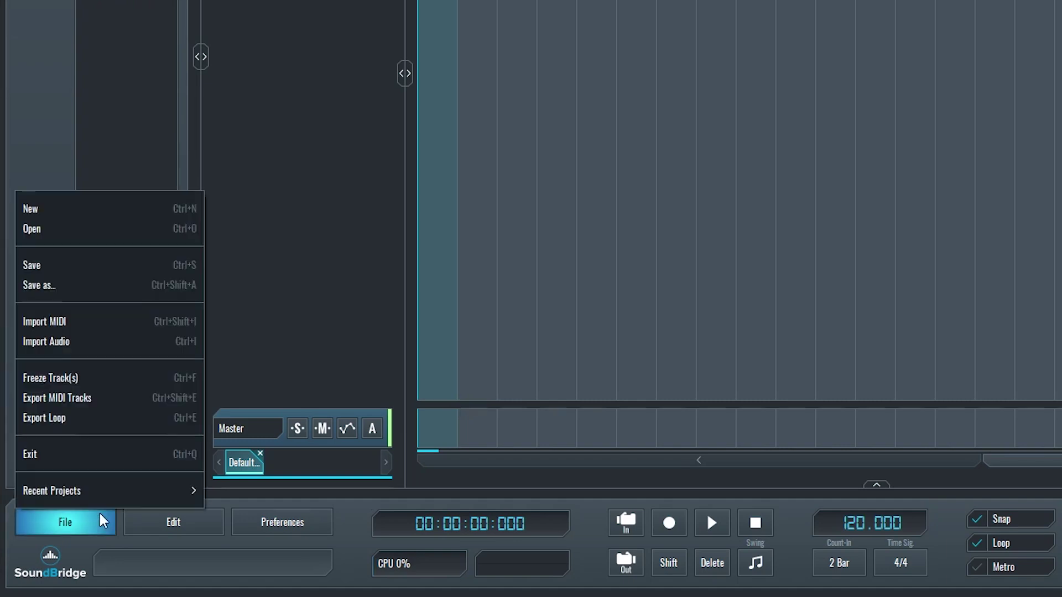
{"action": "left_click", "coordinate": [149, 520]}
{"action": "left_click", "coordinate": [247, 521]}
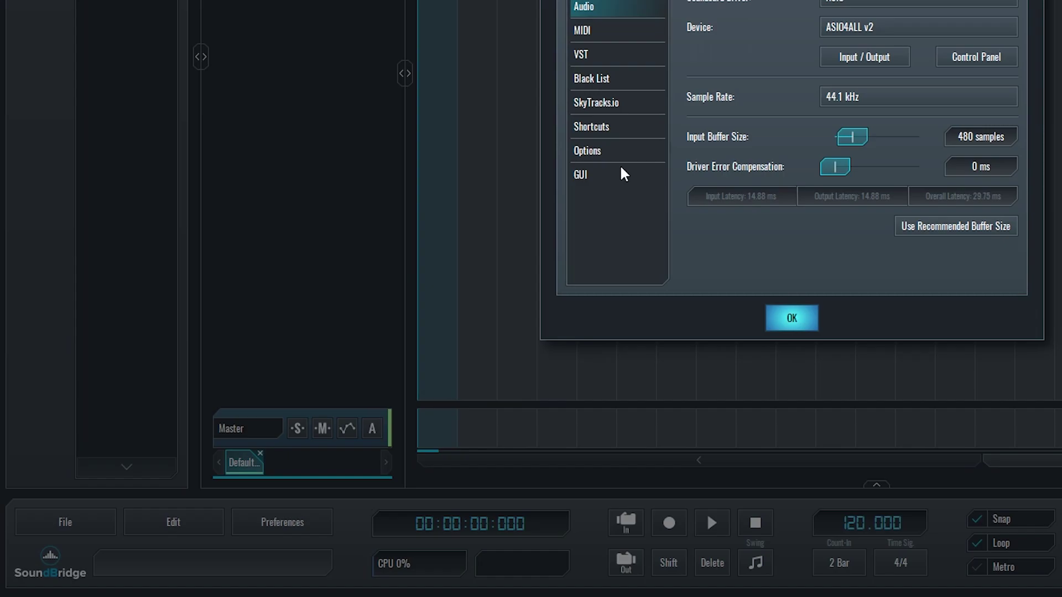
{"action": "left_click", "coordinate": [791, 318]}
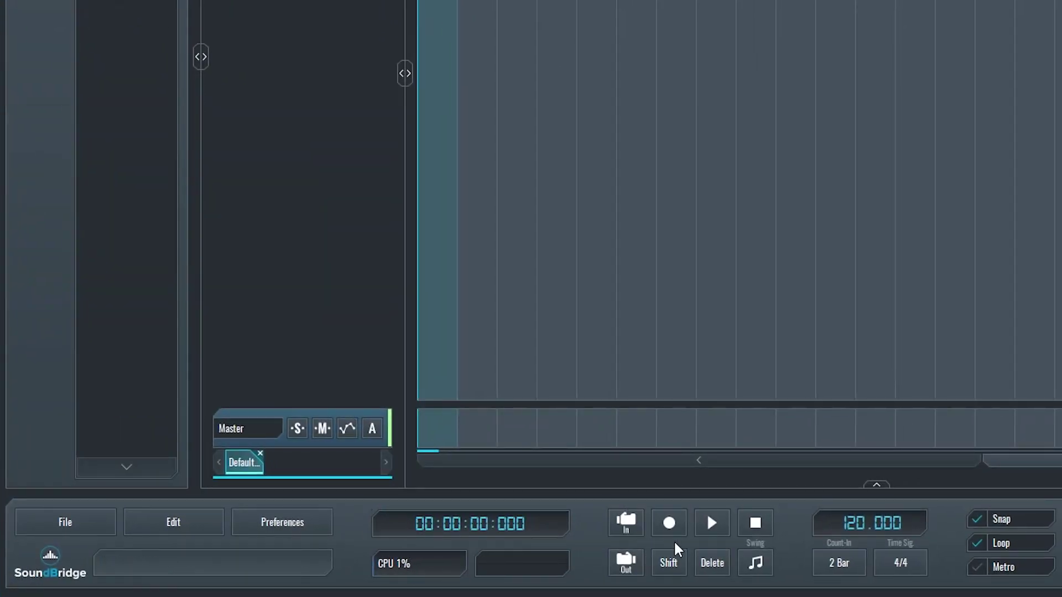
- Start and then stop playback of the empty project from the transport bar
{"action": "left_click", "coordinate": [707, 513]}
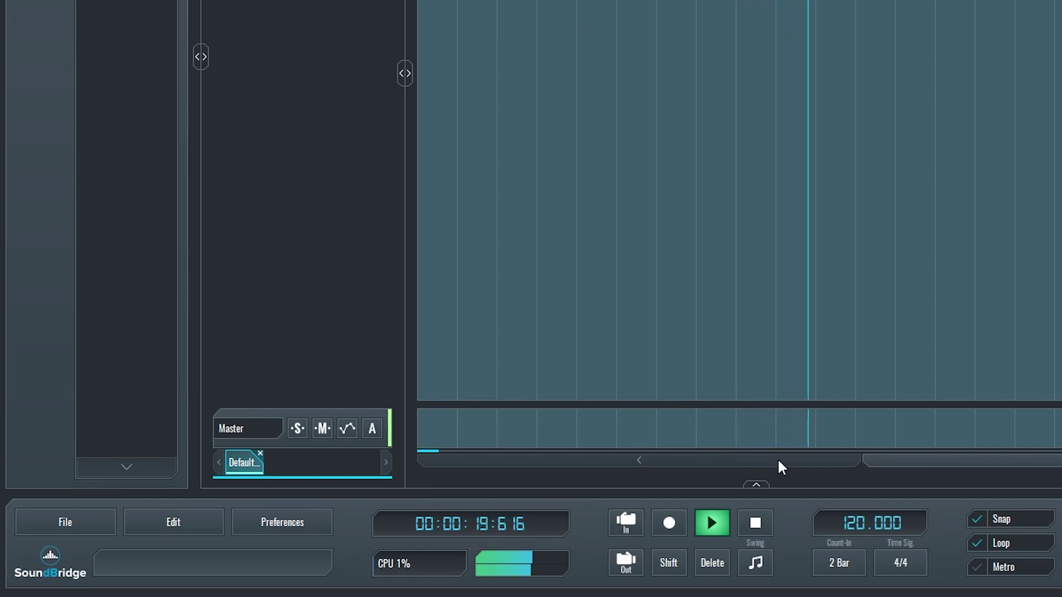
{"action": "left_click", "coordinate": [761, 520]}
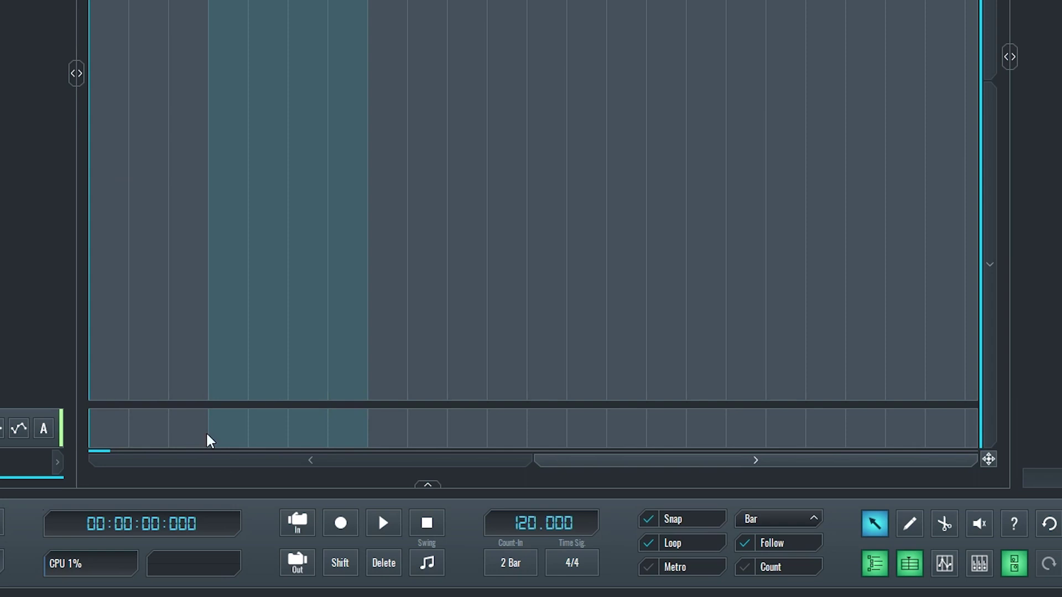
- Enable punch-in and punch-out, record over the region, then begin a second recording pass
{"action": "left_click", "coordinate": [294, 530]}
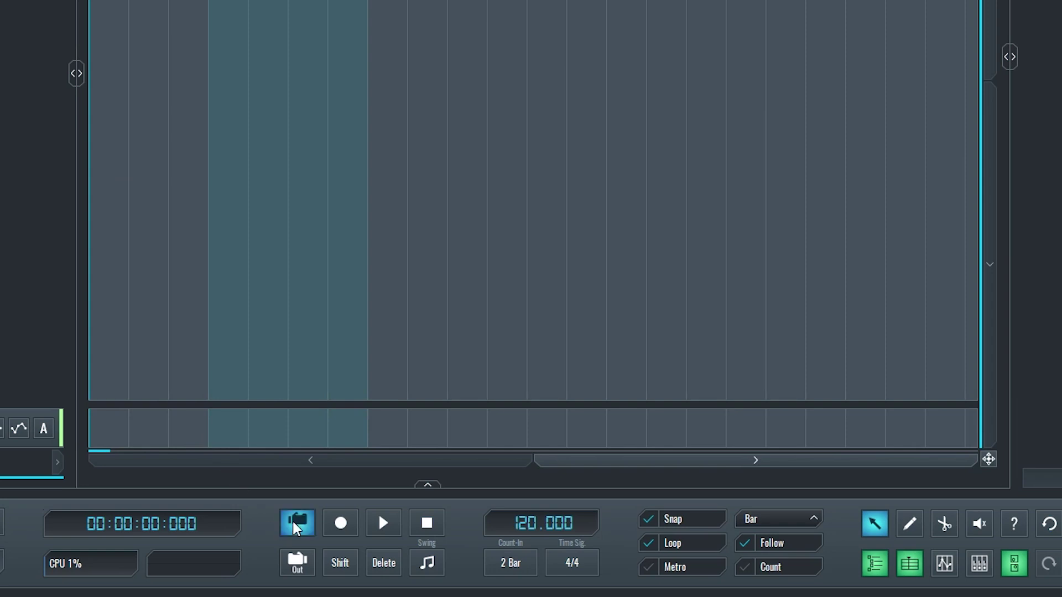
{"action": "left_click", "coordinate": [301, 567]}
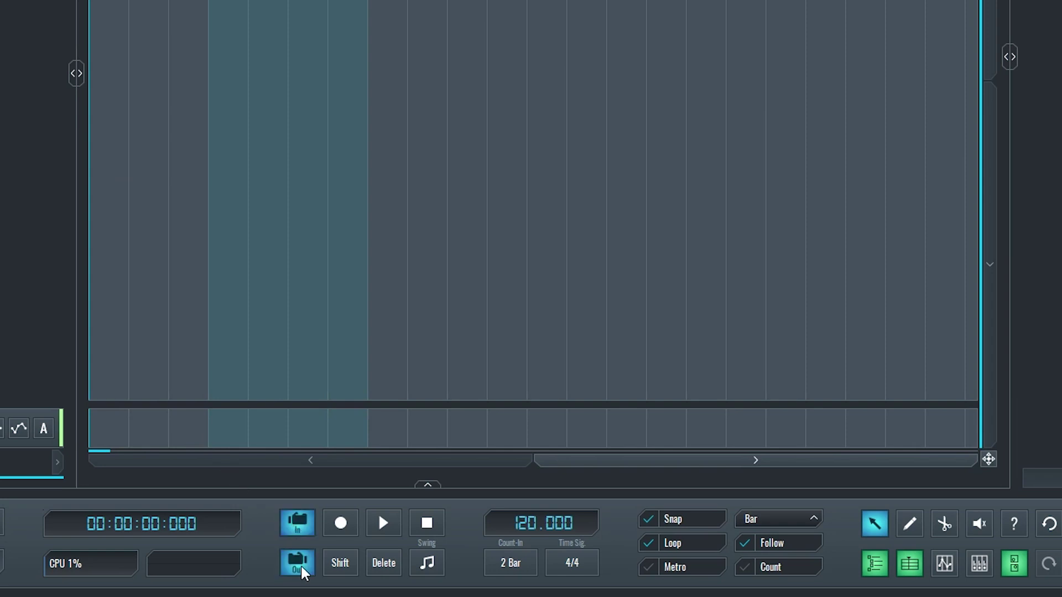
{"action": "left_click", "coordinate": [341, 523]}
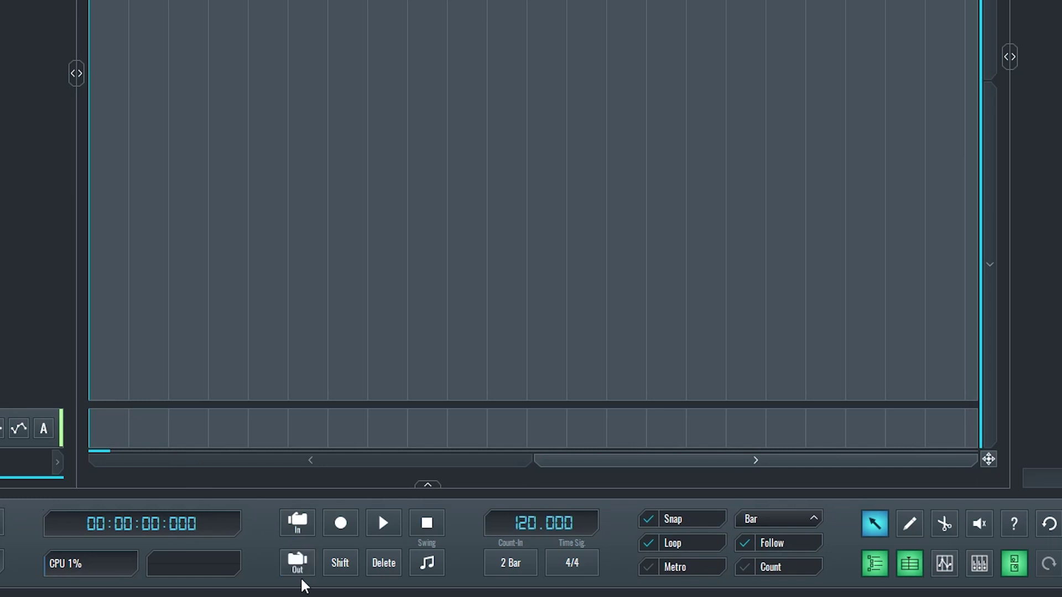
{"action": "left_click", "coordinate": [344, 523]}
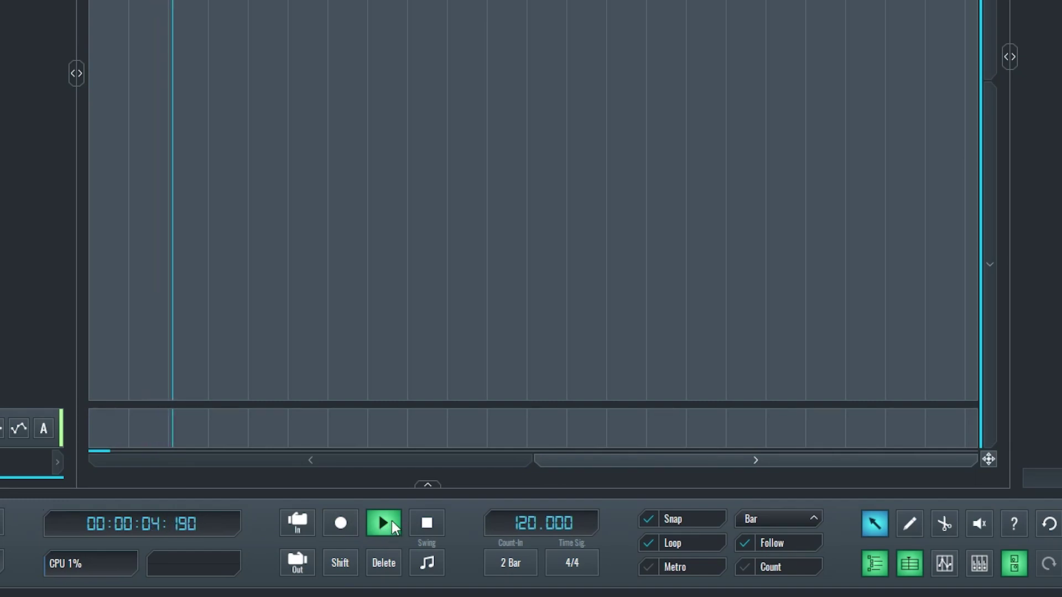
- Stop playback and move four selected clips, including Right Guitar, Delay Guitar and Bass, later
{"action": "left_click", "coordinate": [427, 523]}
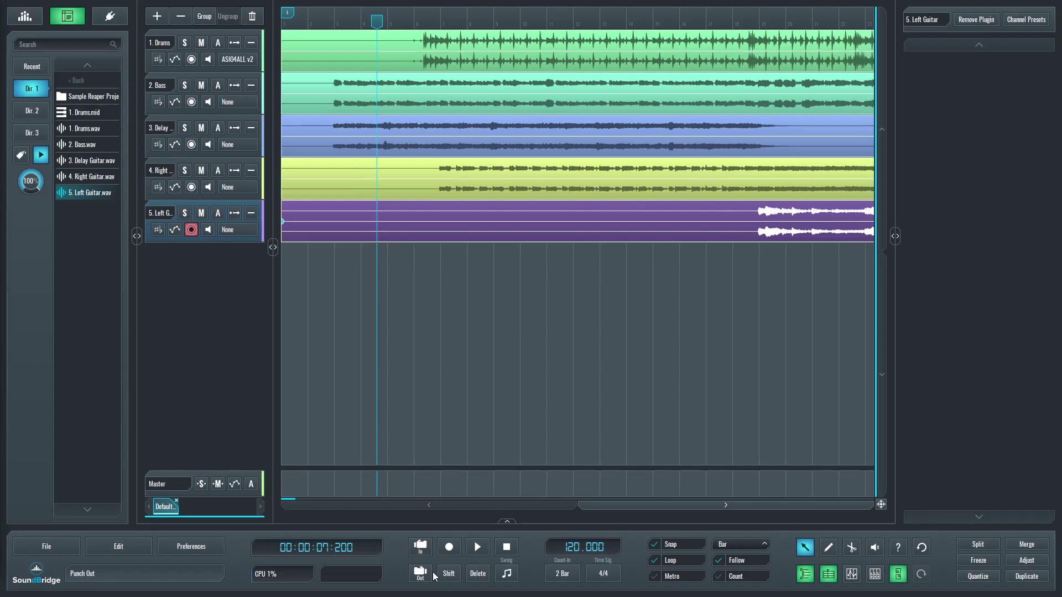
{"action": "left_click", "coordinate": [403, 172]}
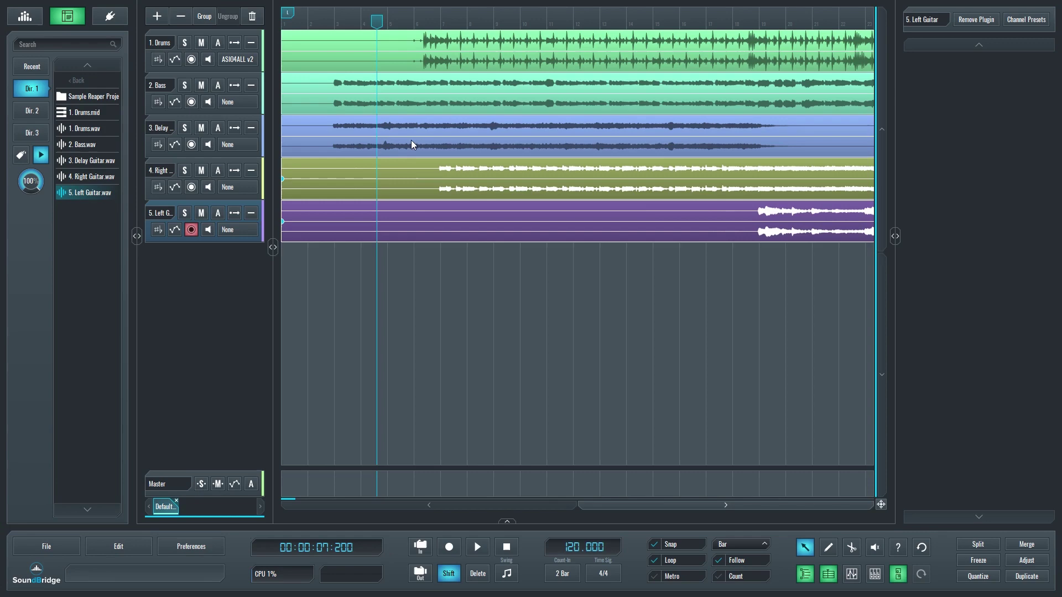
{"action": "left_click", "coordinate": [413, 131]}
{"action": "left_click", "coordinate": [426, 102]}
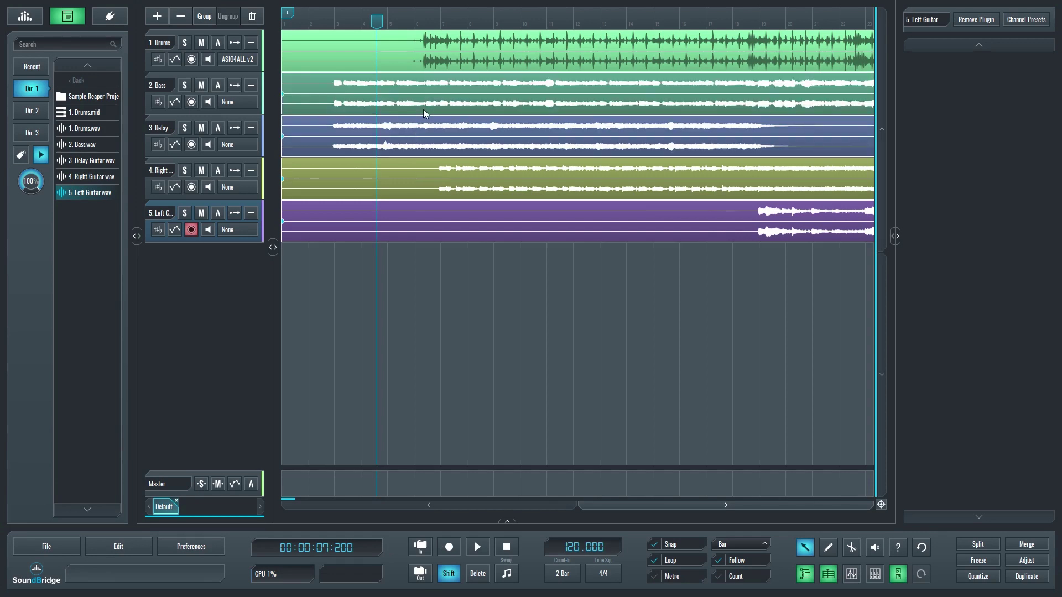
{"action": "mouse_move", "coordinate": [423, 110]}
{"action": "left_mouse_down"}
{"action": "mouse_move", "coordinate": [540, 109]}
{"action": "mouse_move", "coordinate": [420, 115]}
{"action": "left_mouse_up"}
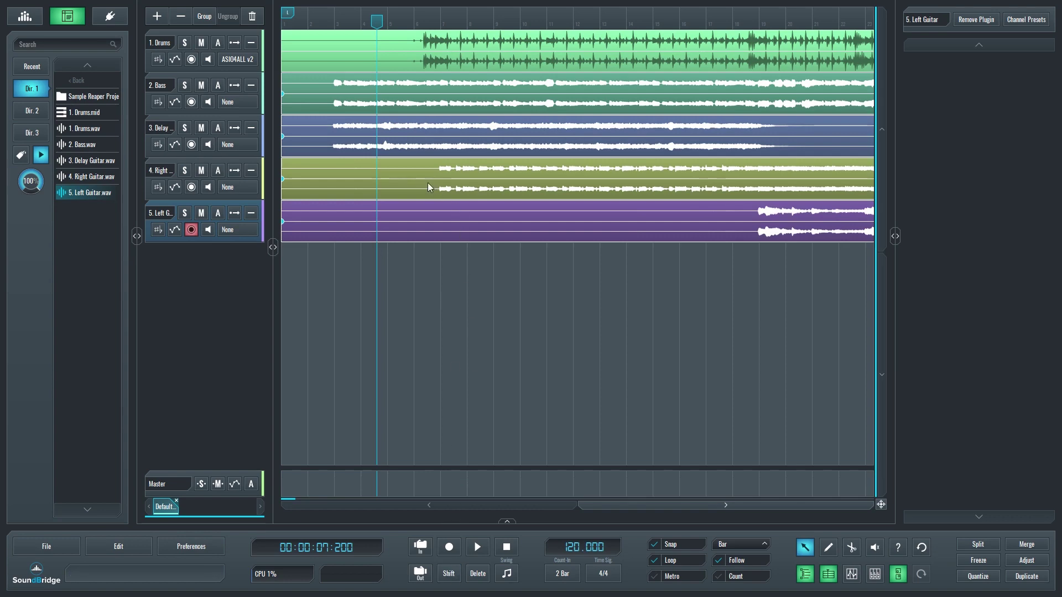
- Select the Delay Guitar clip, delete it, then undo the deletion
{"action": "left_click", "coordinate": [384, 44]}
{"action": "left_click", "coordinate": [421, 232]}
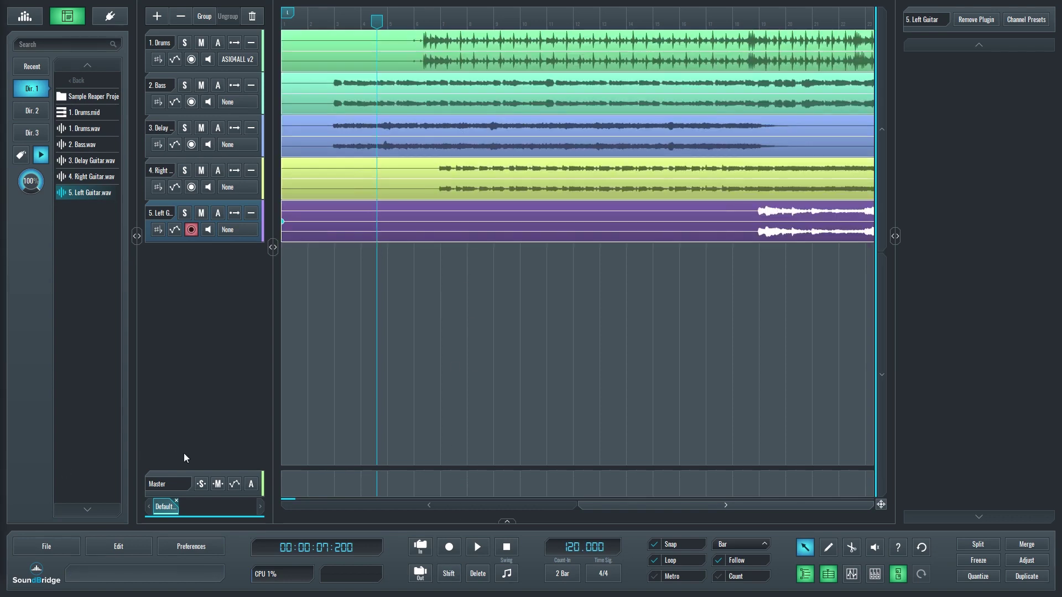
{"action": "left_click", "coordinate": [339, 174]}
{"action": "left_click", "coordinate": [339, 137]}
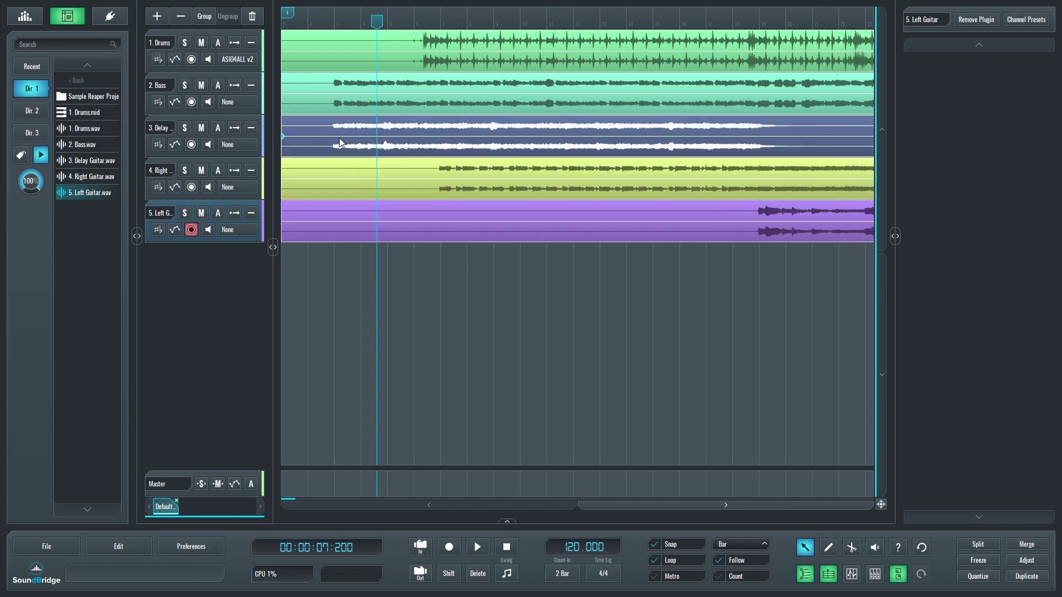
{"action": "left_click", "coordinate": [478, 573]}
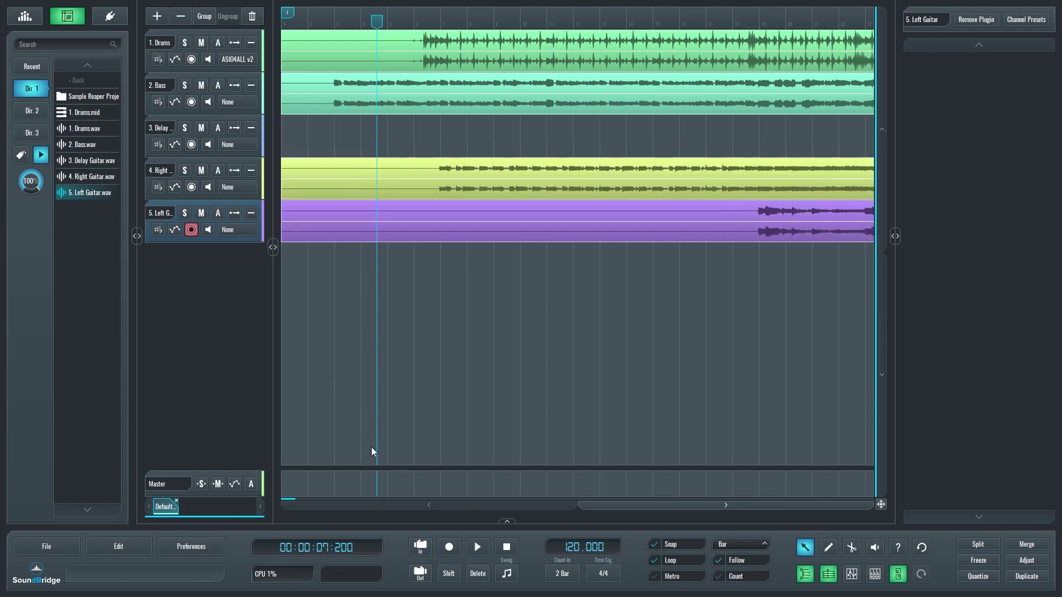
{"action": "key", "text": "ctrl+z"}
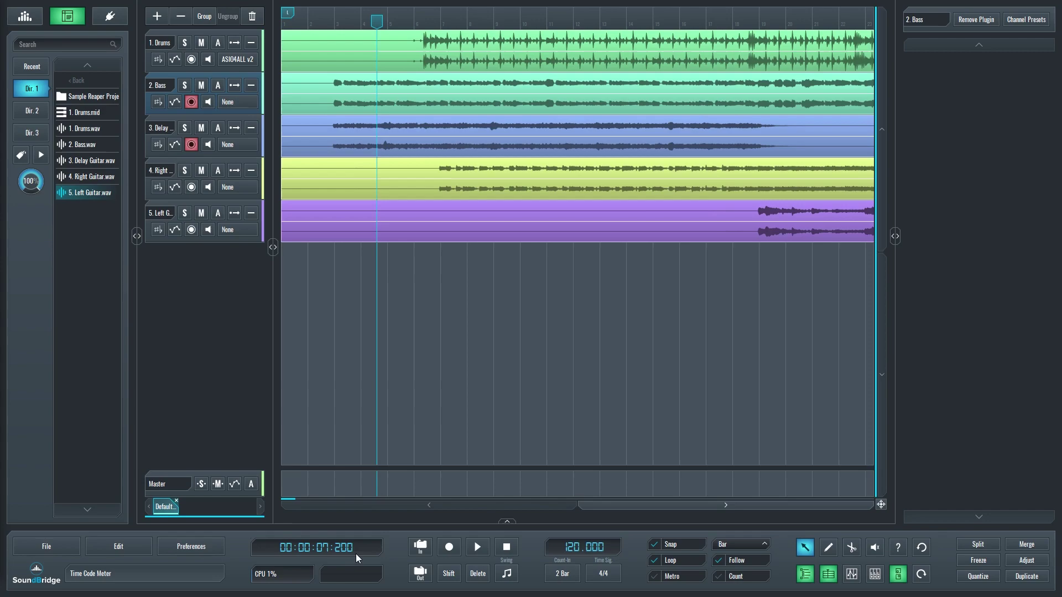
- In the Swing window pick the 1/32 grid and save snap presets at 69% and 22% swing
{"action": "left_click", "coordinate": [506, 574]}
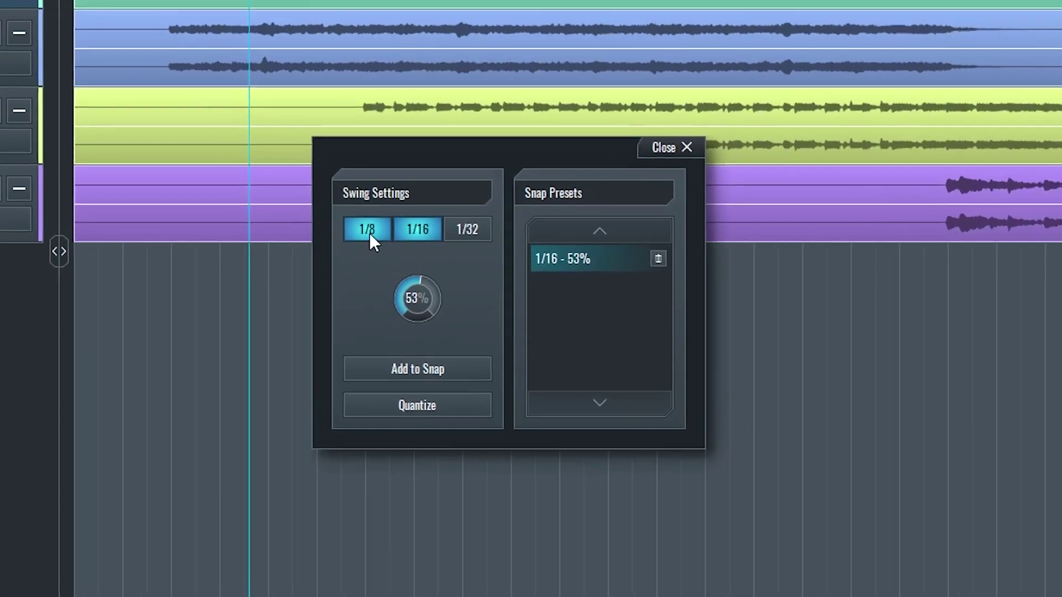
{"action": "left_click", "coordinate": [369, 233]}
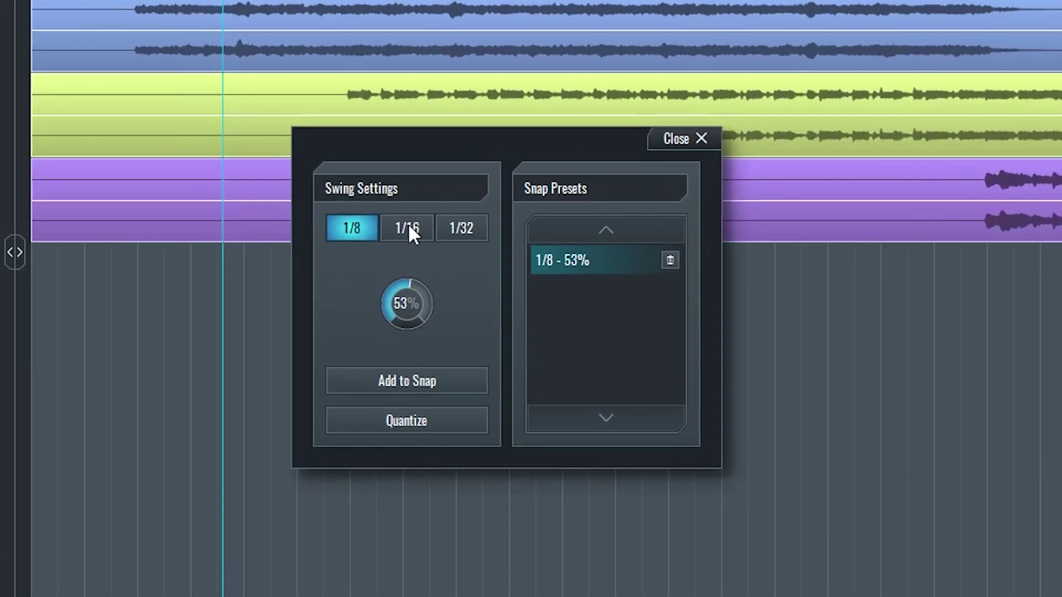
{"action": "left_click", "coordinate": [418, 229]}
{"action": "left_click", "coordinate": [467, 229]}
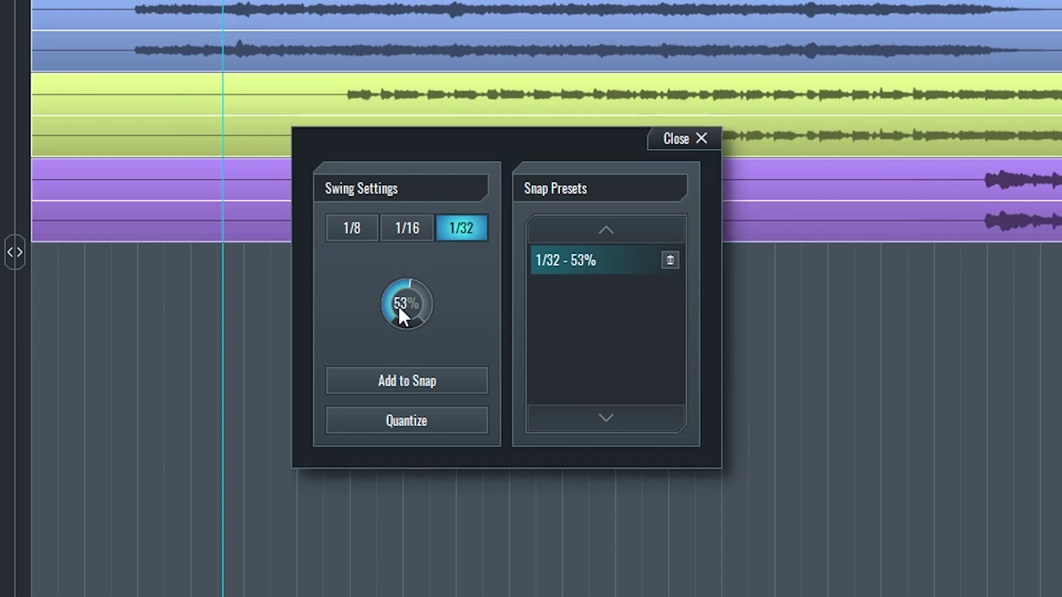
{"action": "left_click_drag", "start_coordinate": [397, 349], "coordinate": [405, 264]}
{"action": "left_click", "coordinate": [420, 381]}
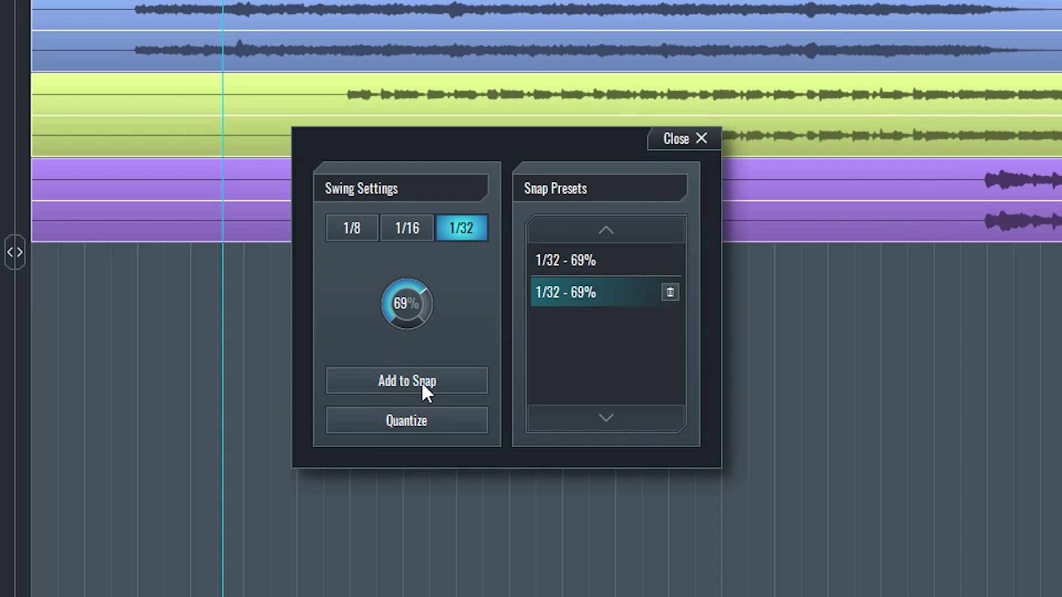
{"action": "left_click_drag", "start_coordinate": [402, 324], "coordinate": [407, 373]}
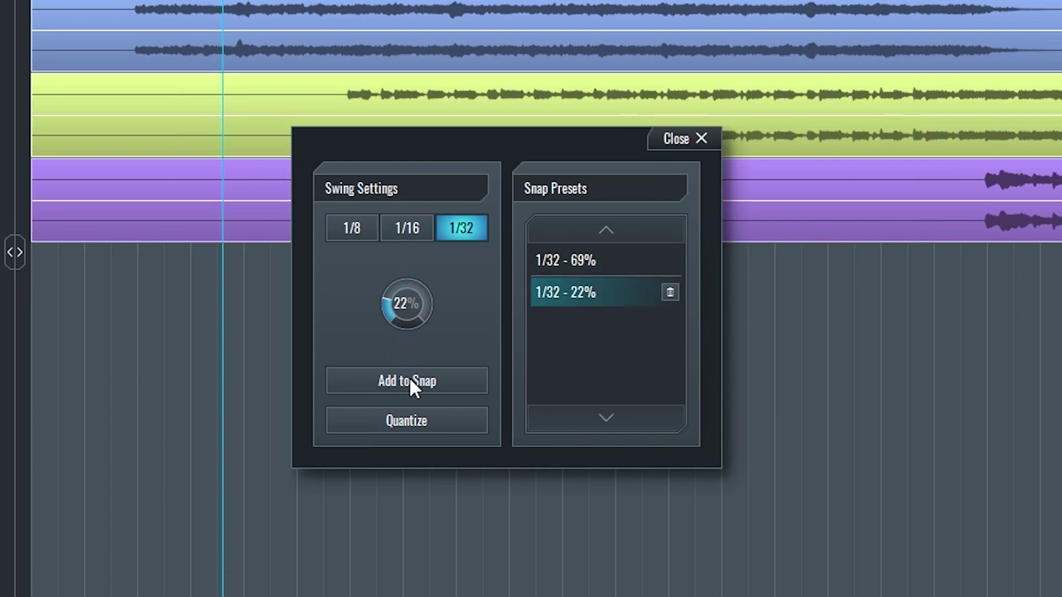
{"action": "left_click", "coordinate": [409, 380]}
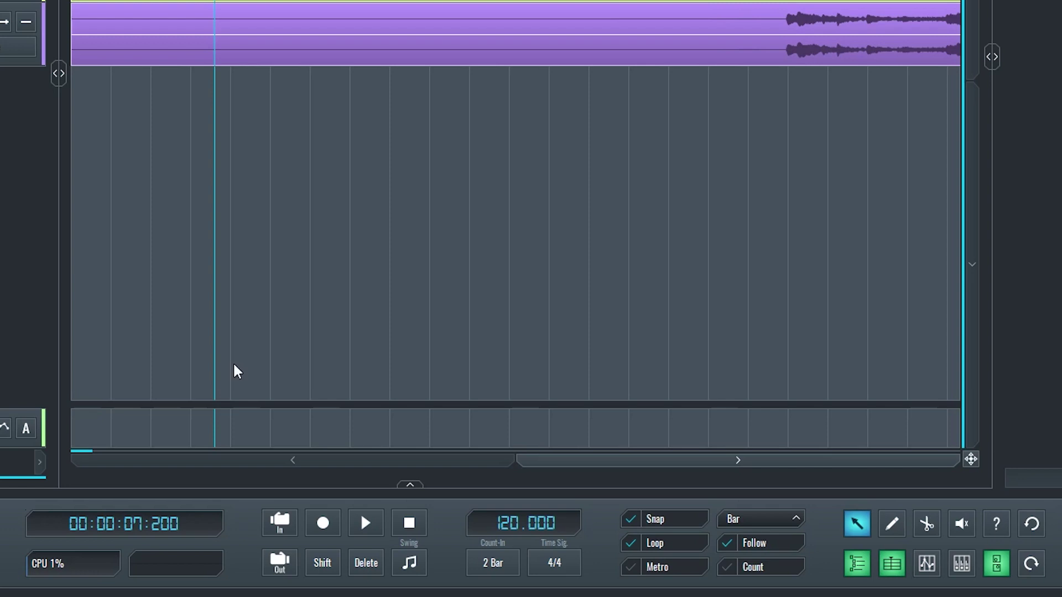
{"action": "left_click", "coordinate": [515, 523]}
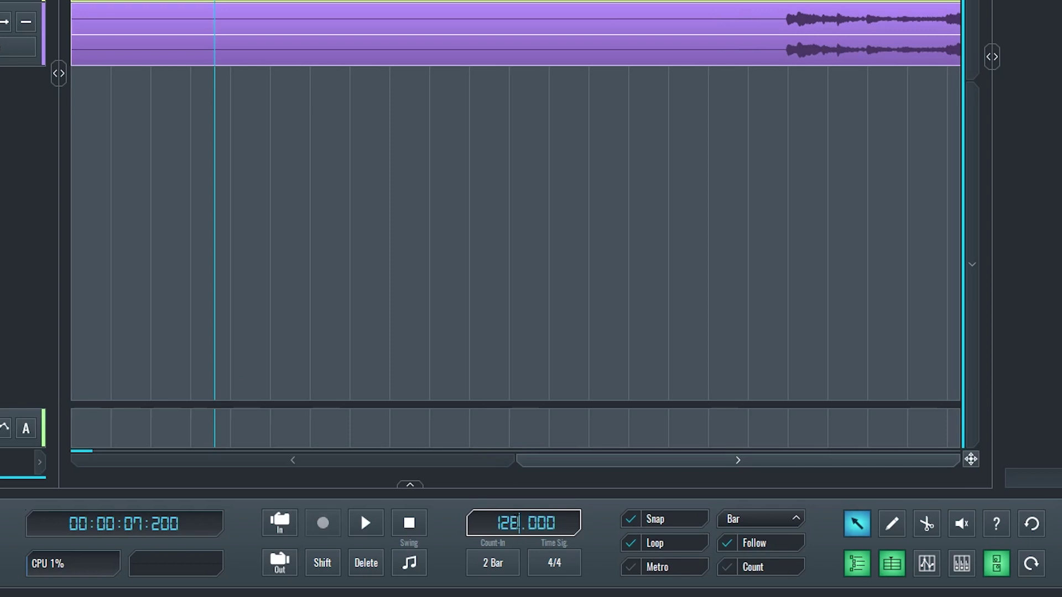
{"action": "scroll", "coordinate": [515, 531], "scroll_direction": "down", "scroll_amount": 1}
{"action": "mouse_move", "coordinate": [521, 523]}
{"action": "left_mouse_down"}
{"action": "mouse_move", "coordinate": [522, 511]}
{"action": "mouse_move", "coordinate": [516, 573]}
{"action": "mouse_move", "coordinate": [520, 531]}
{"action": "left_mouse_up"}
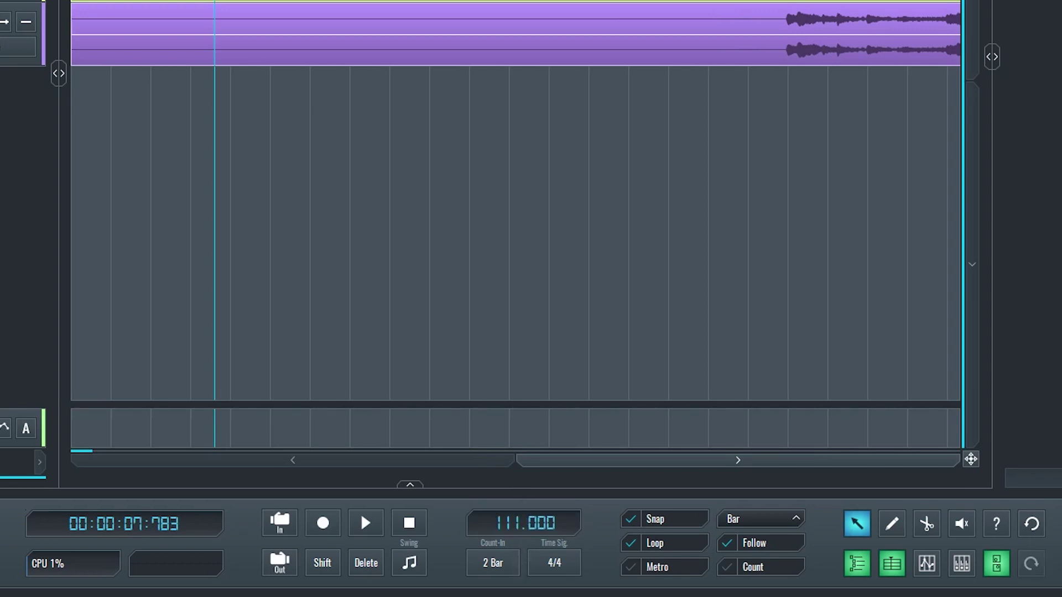
{"action": "scroll", "coordinate": [473, 563], "scroll_direction": "down", "scroll_amount": 1}
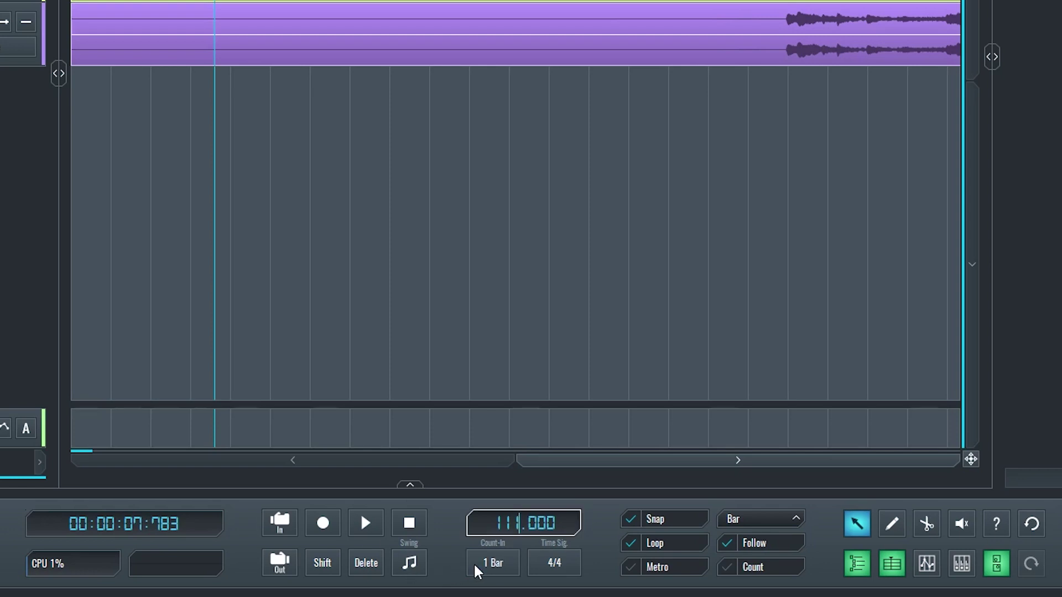
{"action": "scroll", "coordinate": [478, 563], "scroll_direction": "up", "scroll_amount": 1}
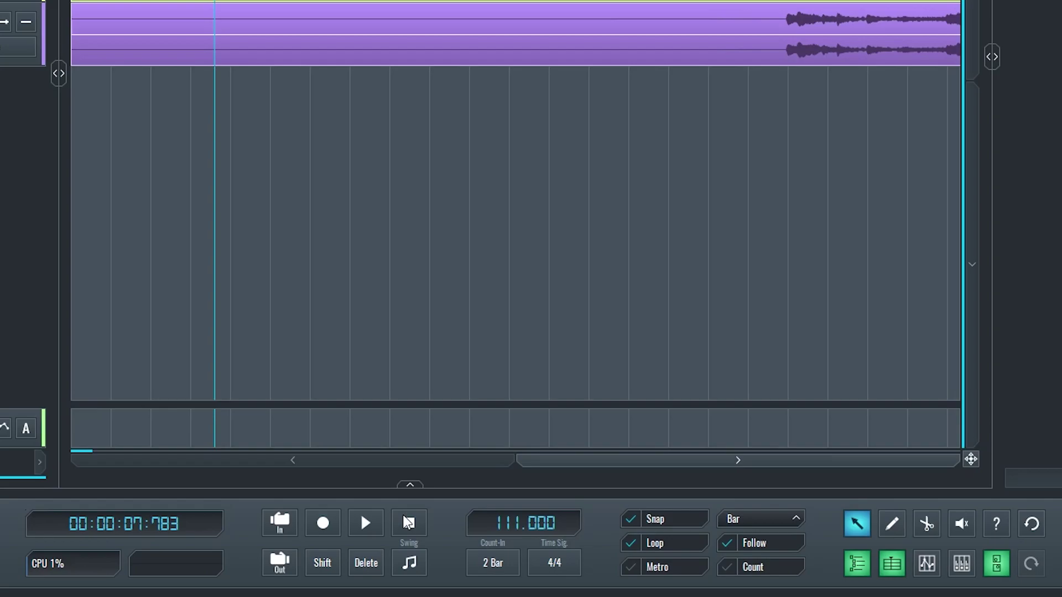
{"action": "left_click", "coordinate": [564, 563]}
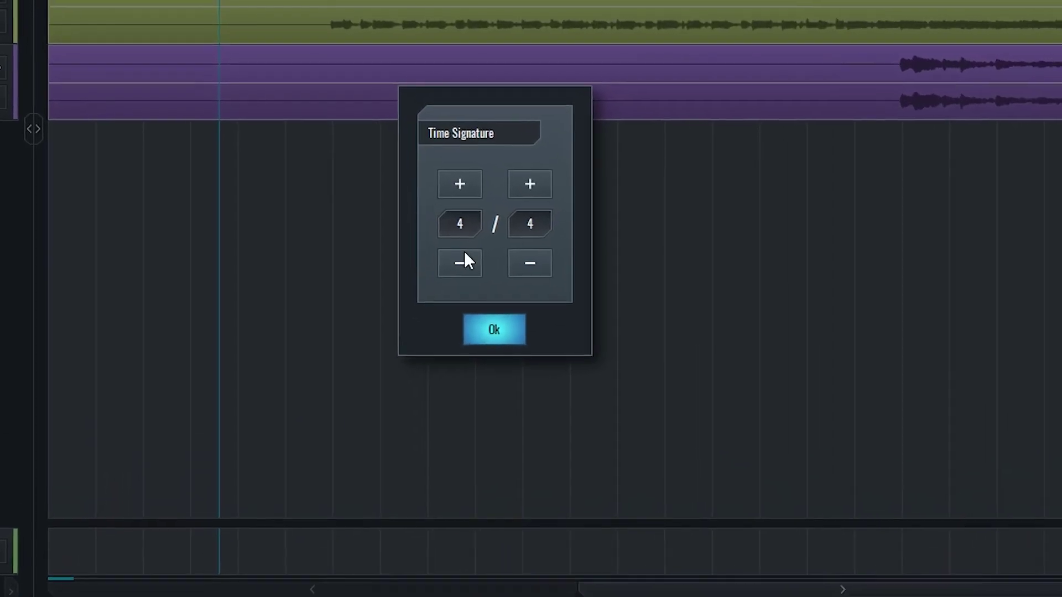
{"action": "left_click", "coordinate": [420, 190]}
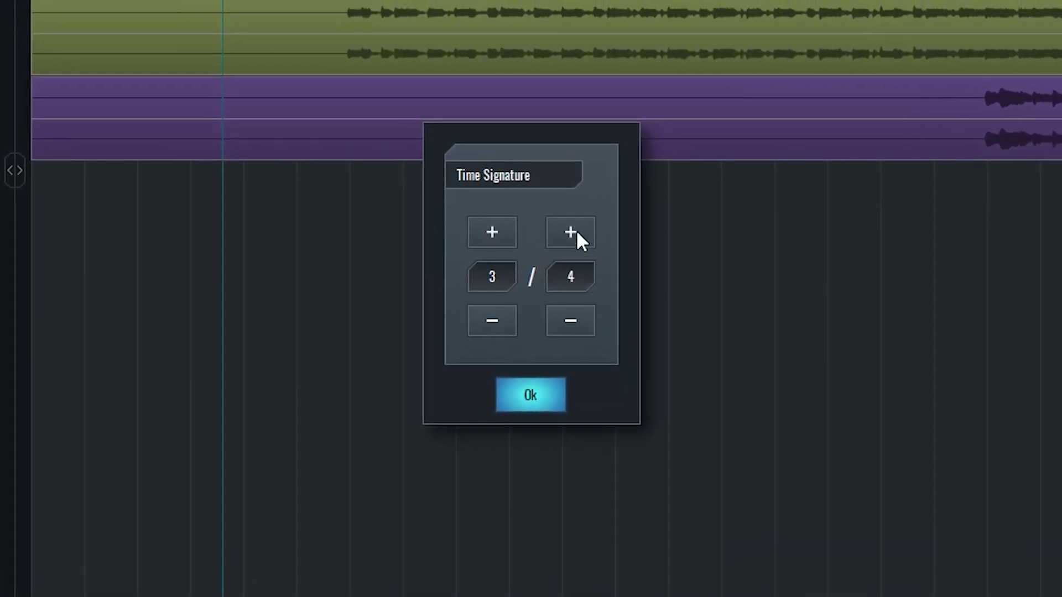
{"action": "left_click", "coordinate": [575, 321]}
{"action": "left_click", "coordinate": [573, 324]}
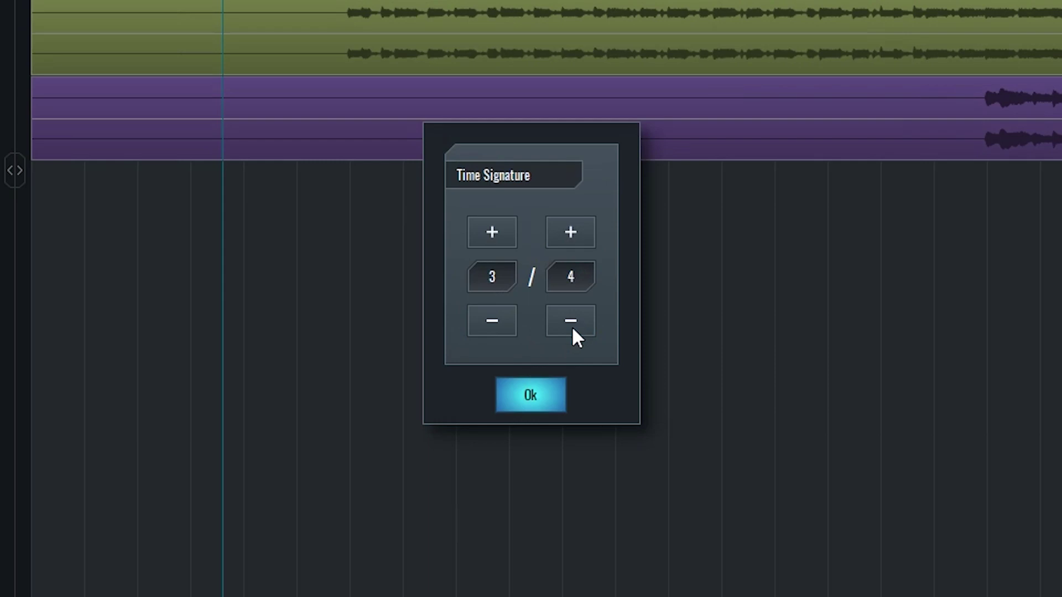
{"action": "left_click", "coordinate": [539, 395]}
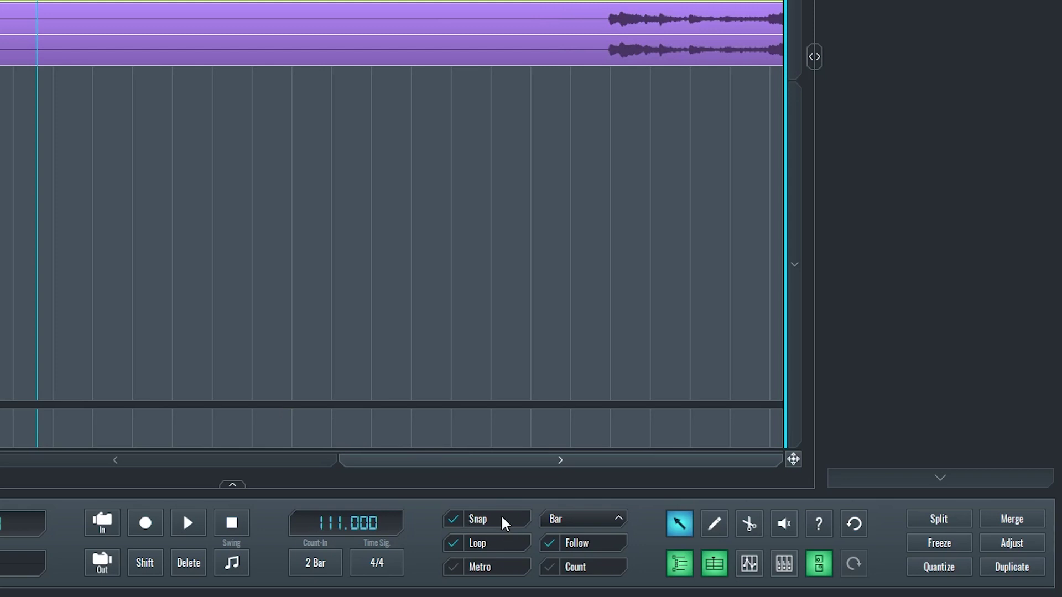
- Turn on Snap and, after trying 1/2, 1/4, 1/4 T and 1/32, set the grid to 1/8
{"action": "left_click", "coordinate": [460, 519]}
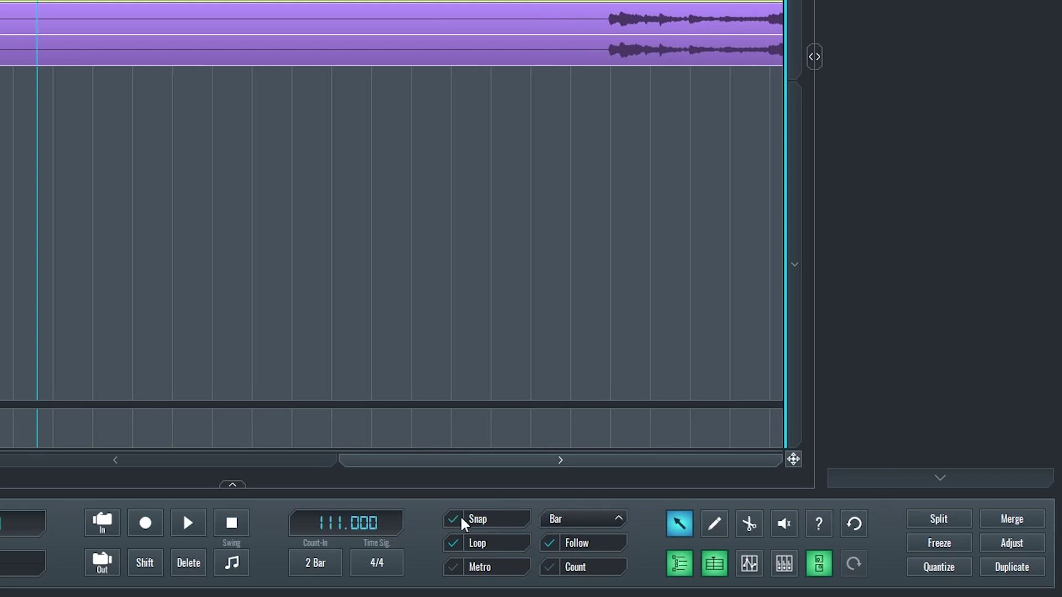
{"action": "left_click", "coordinate": [570, 519]}
{"action": "left_click", "coordinate": [575, 160]}
{"action": "left_click", "coordinate": [578, 517]}
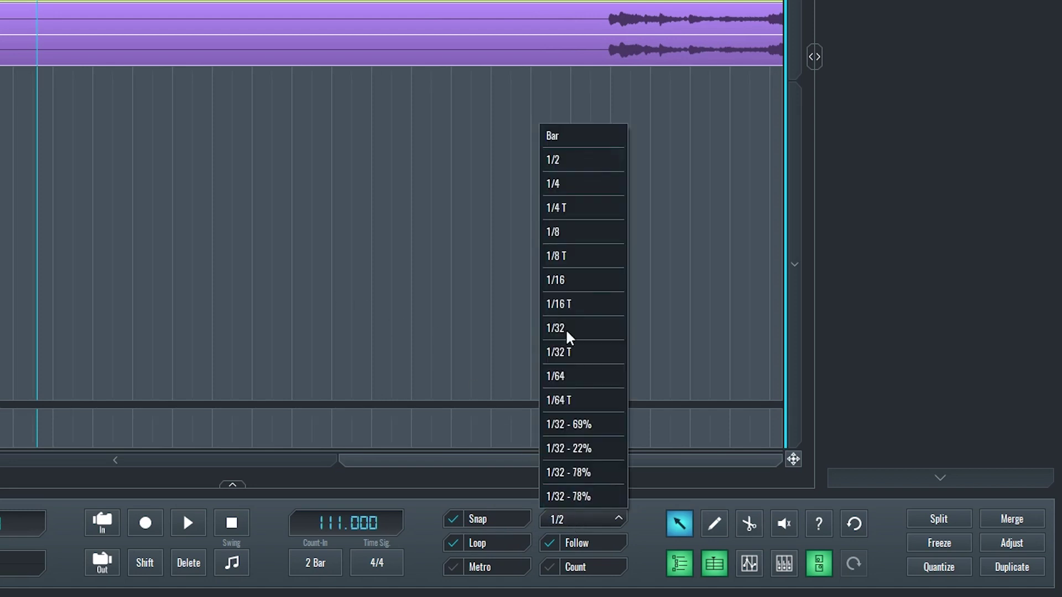
{"action": "left_click", "coordinate": [559, 186]}
{"action": "left_click", "coordinate": [585, 519]}
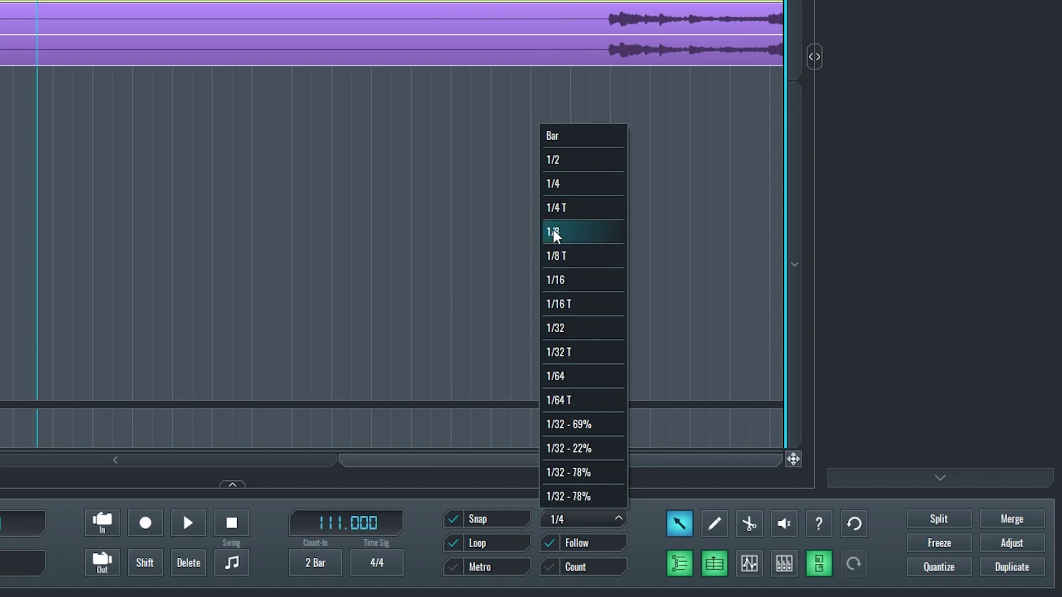
{"action": "left_click", "coordinate": [558, 211]}
{"action": "left_click", "coordinate": [587, 519]}
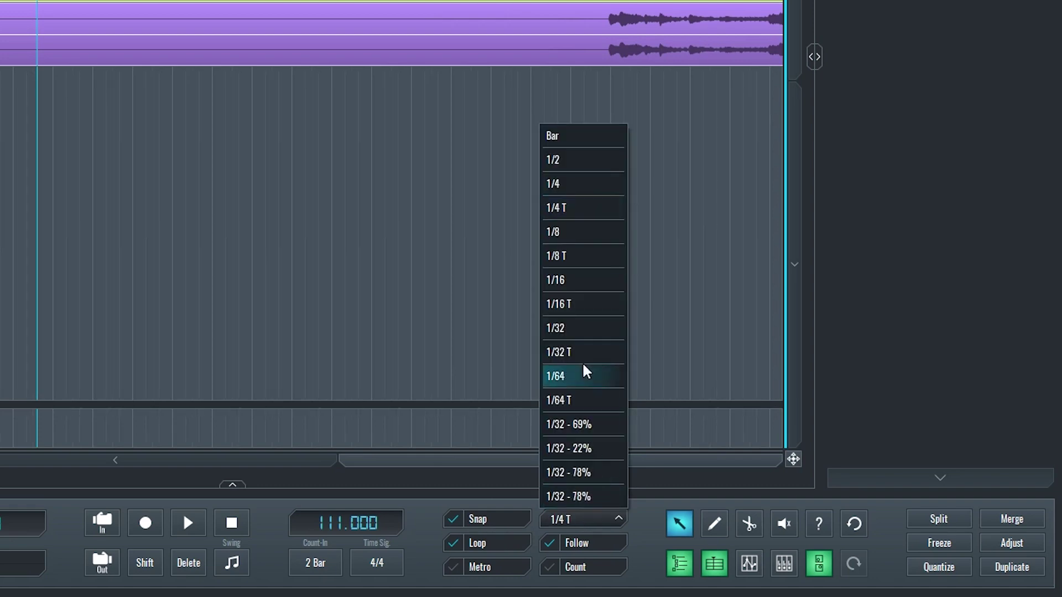
{"action": "left_click", "coordinate": [572, 332]}
{"action": "left_click", "coordinate": [584, 519]}
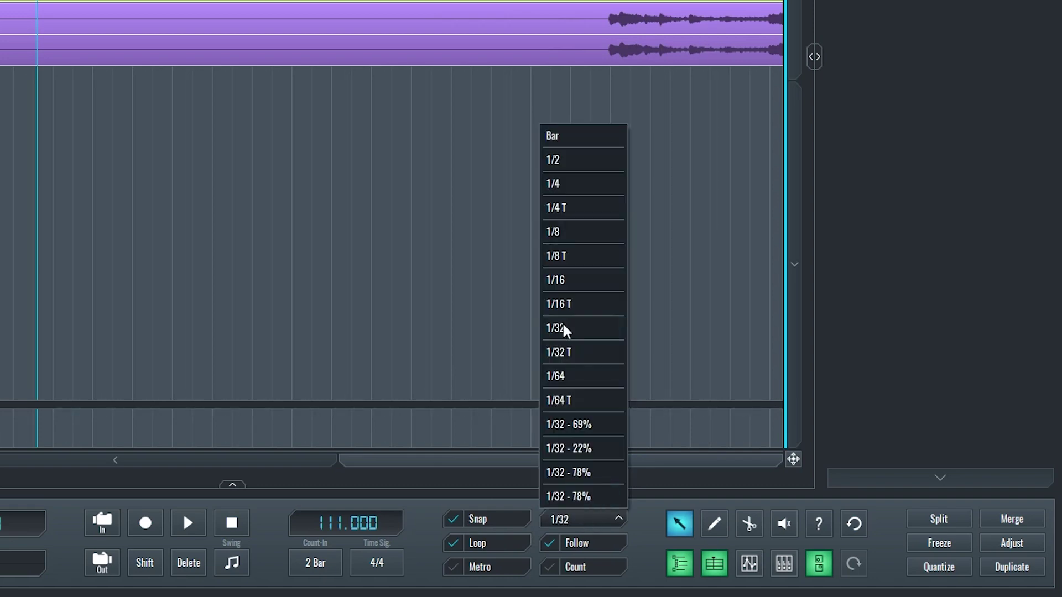
{"action": "left_click", "coordinate": [576, 232]}
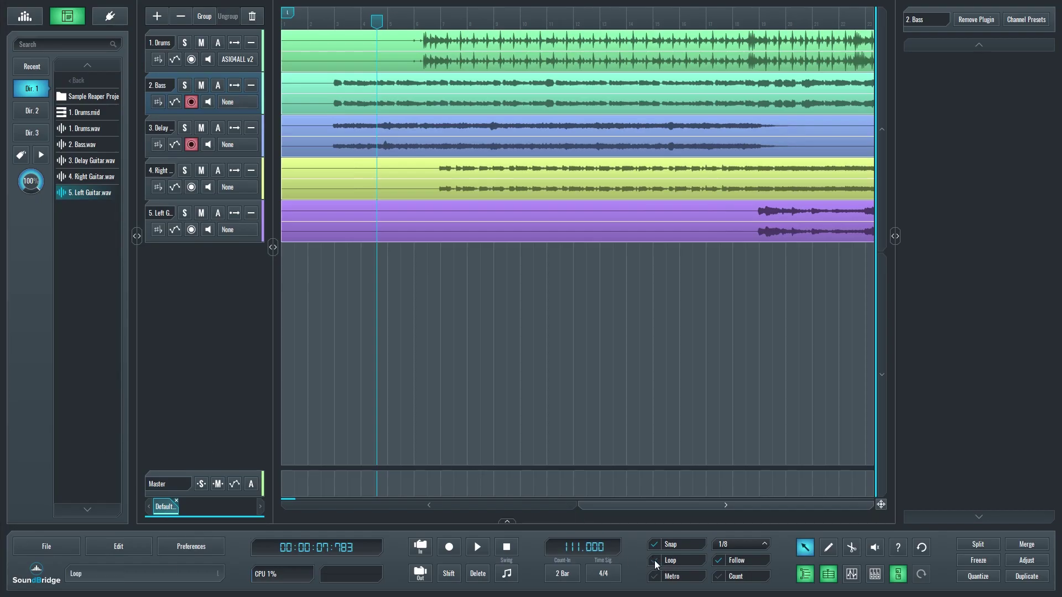
- Set the loop region from about bar 6 to bar 11 and play it back
{"action": "left_click_drag", "start_coordinate": [284, 13], "coordinate": [547, 14]}
{"action": "left_click_drag", "start_coordinate": [291, 16], "coordinate": [419, 14]}
{"action": "left_click", "coordinate": [478, 547]}
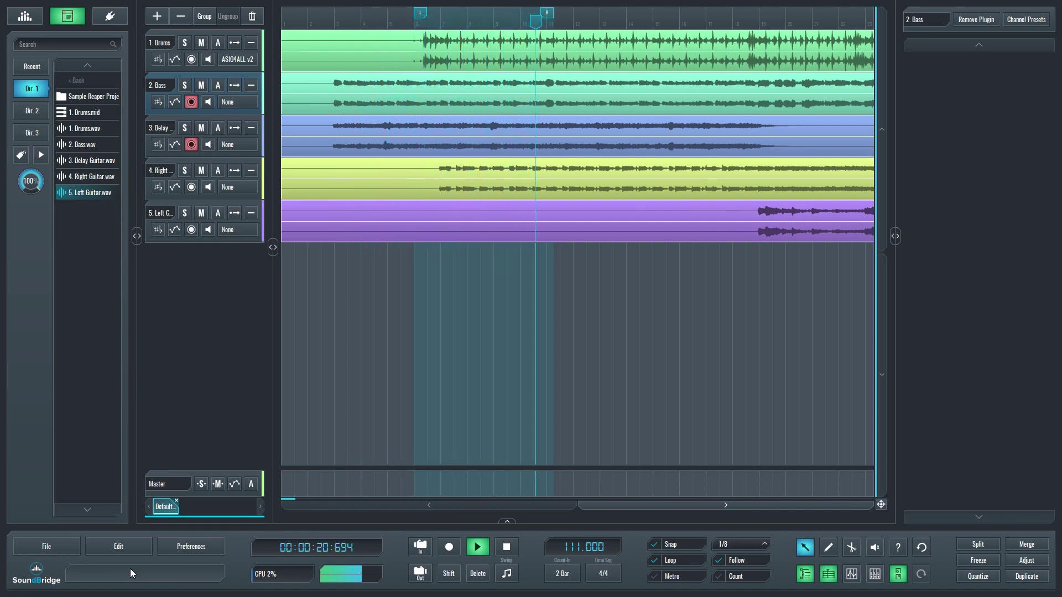
{"action": "left_click", "coordinate": [509, 539]}
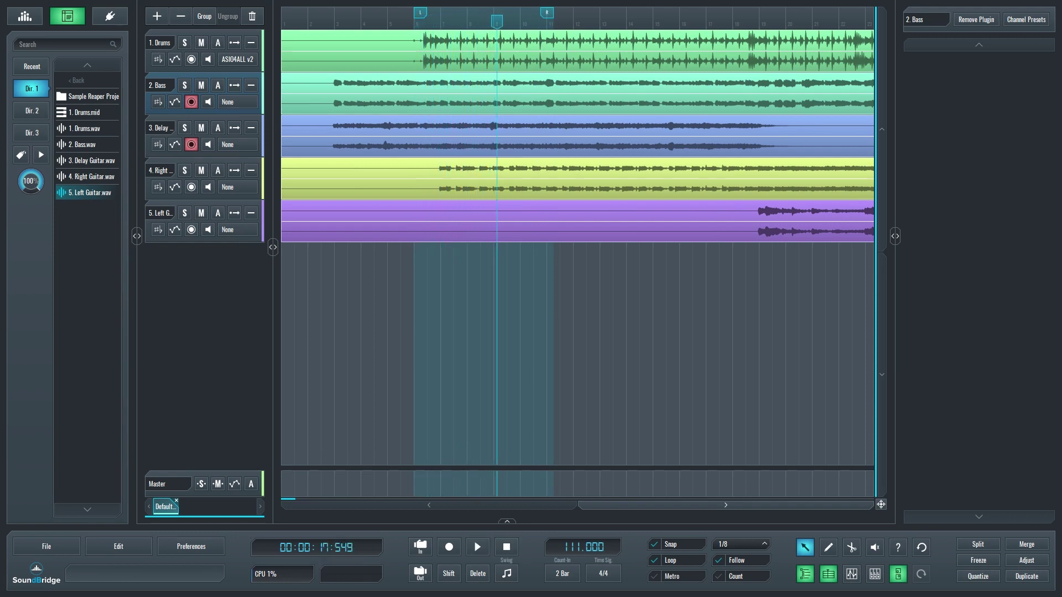
{"action": "left_click", "coordinate": [478, 550]}
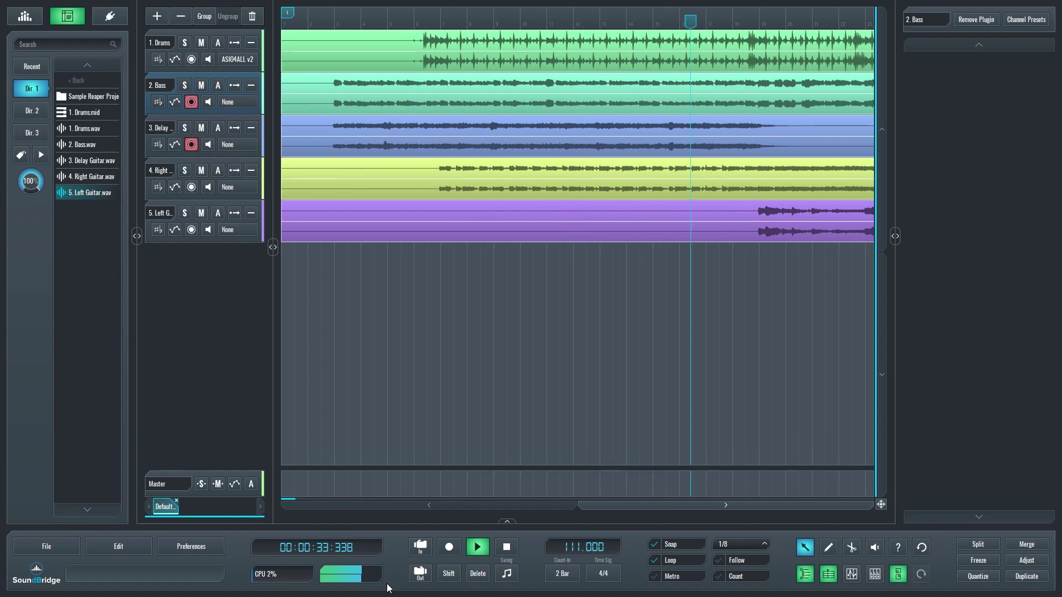
- Make a short recording pass, stop it, and turn on the count-in
{"action": "left_click", "coordinate": [449, 548]}
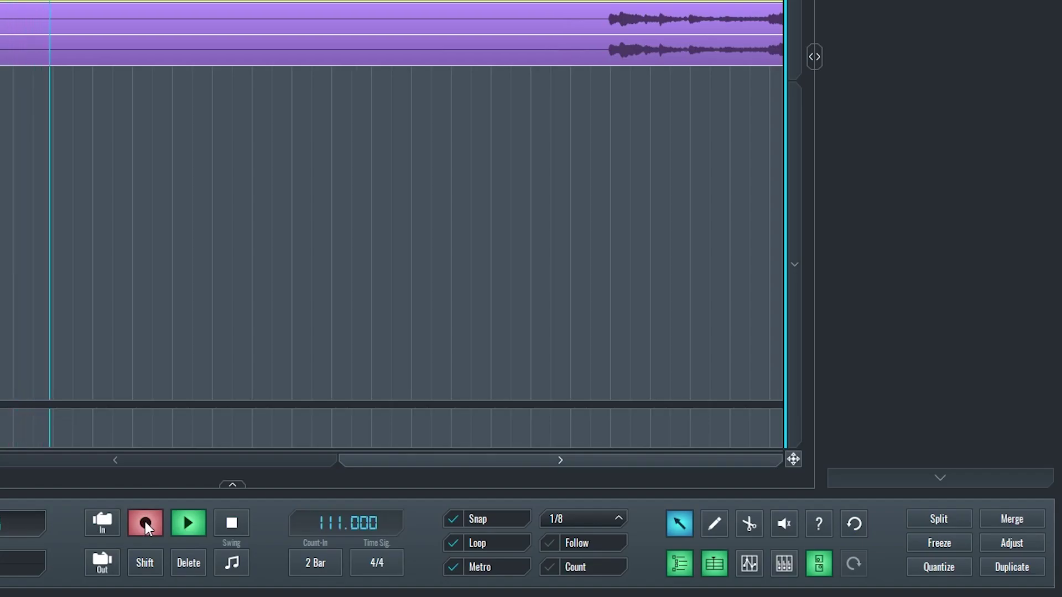
{"action": "key", "text": "space"}
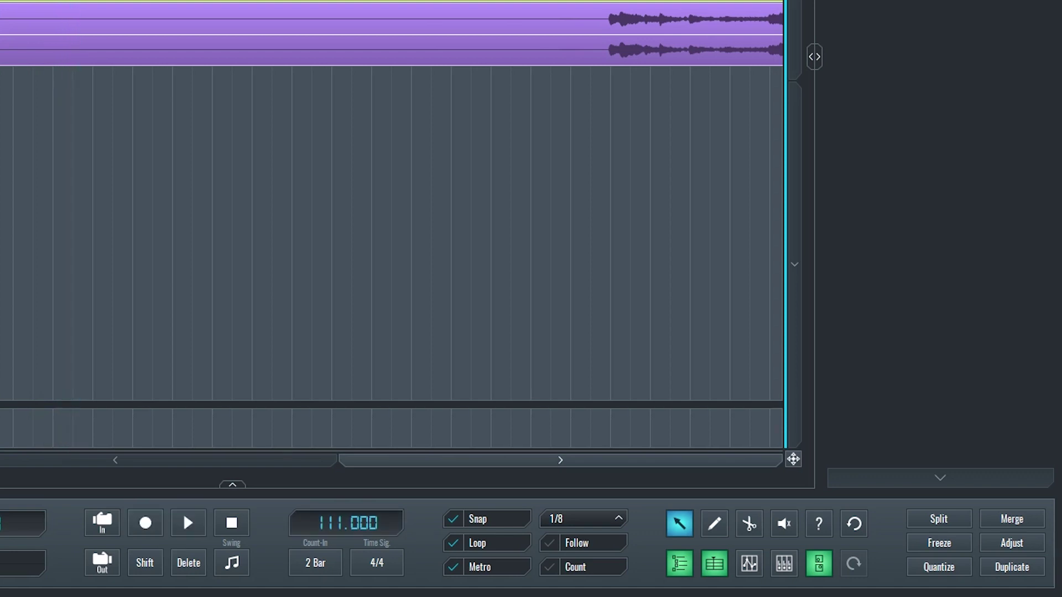
{"action": "left_click", "coordinate": [551, 567]}
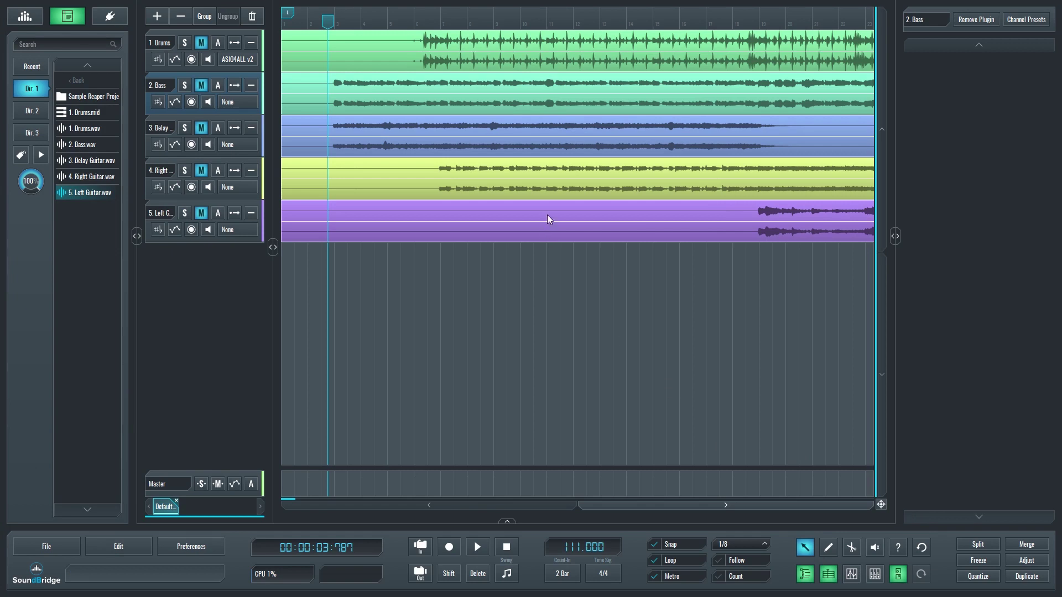
{"action": "left_click_drag", "start_coordinate": [548, 219], "coordinate": [765, 232]}
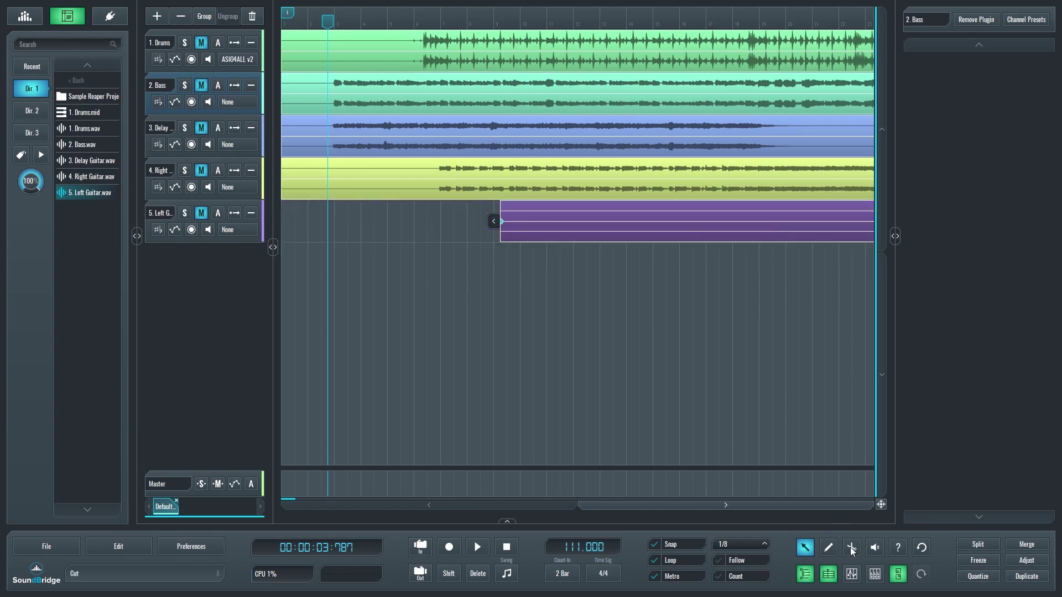
{"action": "left_click", "coordinate": [828, 548]}
{"action": "double_click", "coordinate": [346, 267]}
{"action": "left_click_drag", "start_coordinate": [350, 133], "coordinate": [513, 138]}
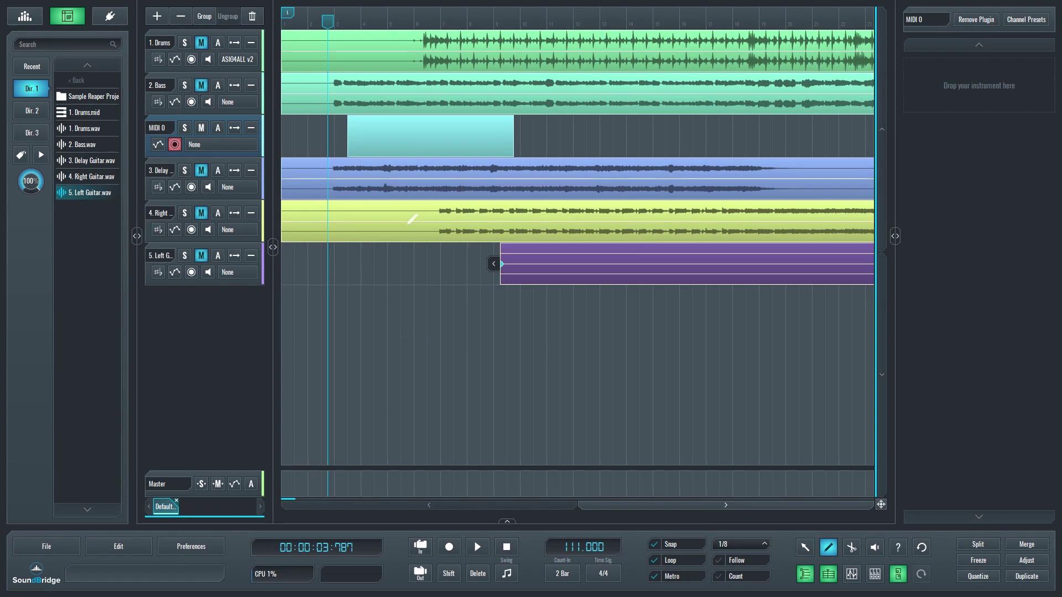
{"action": "left_click", "coordinate": [851, 547]}
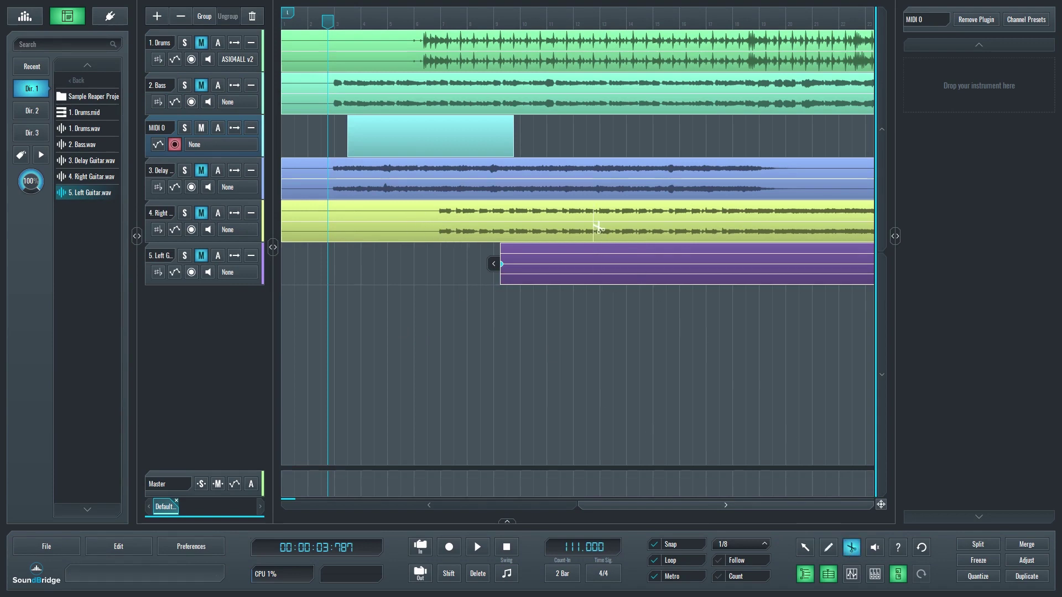
{"action": "left_click", "coordinate": [577, 191]}
{"action": "left_click", "coordinate": [675, 280]}
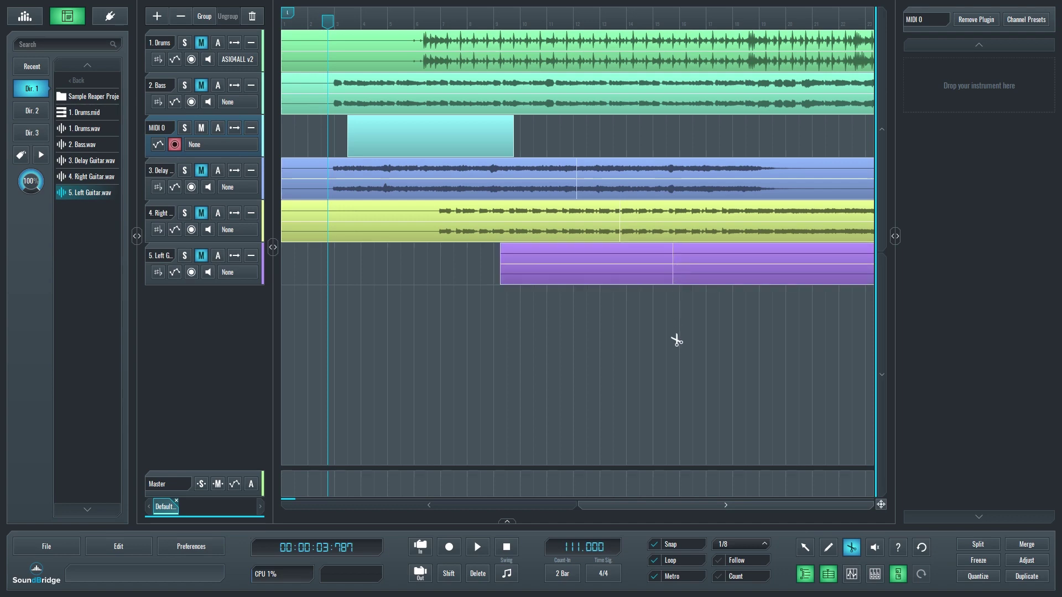
{"action": "left_click", "coordinate": [873, 545]}
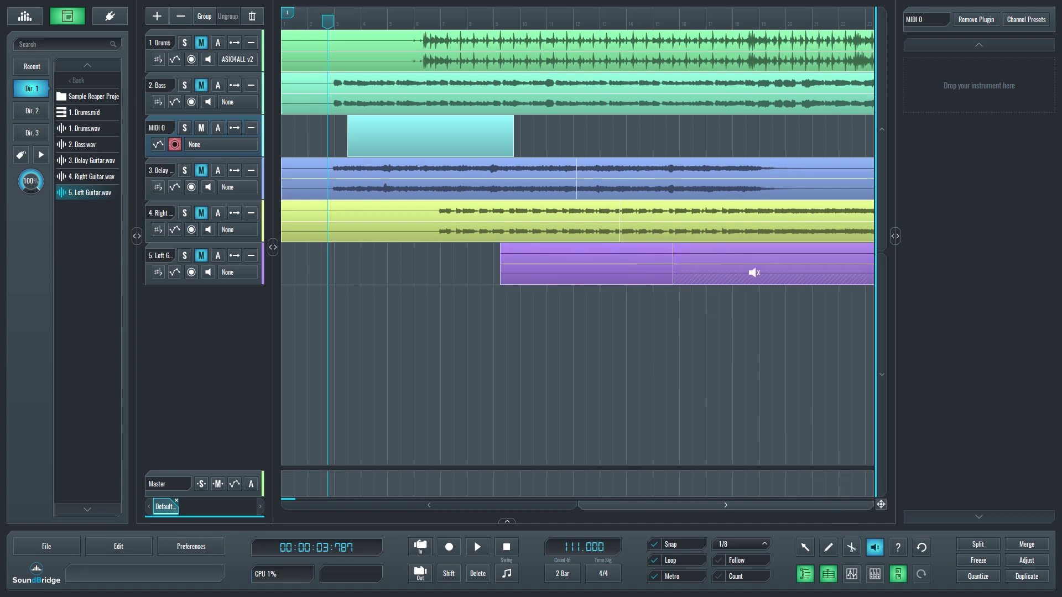
{"action": "left_click", "coordinate": [477, 146]}
{"action": "key", "text": "ctrl+z"}
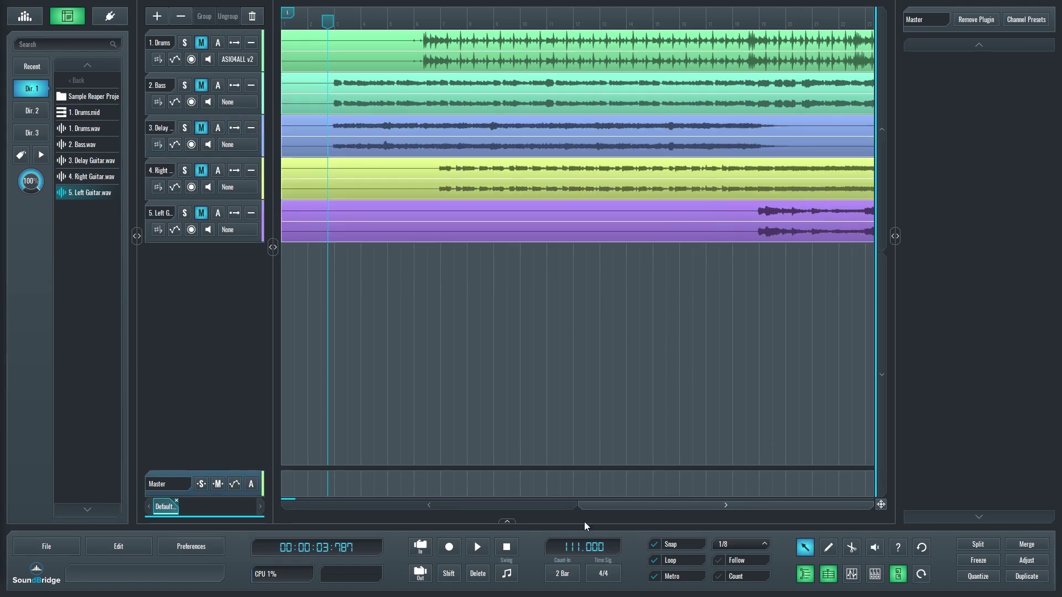
{"action": "left_click", "coordinate": [897, 547]}
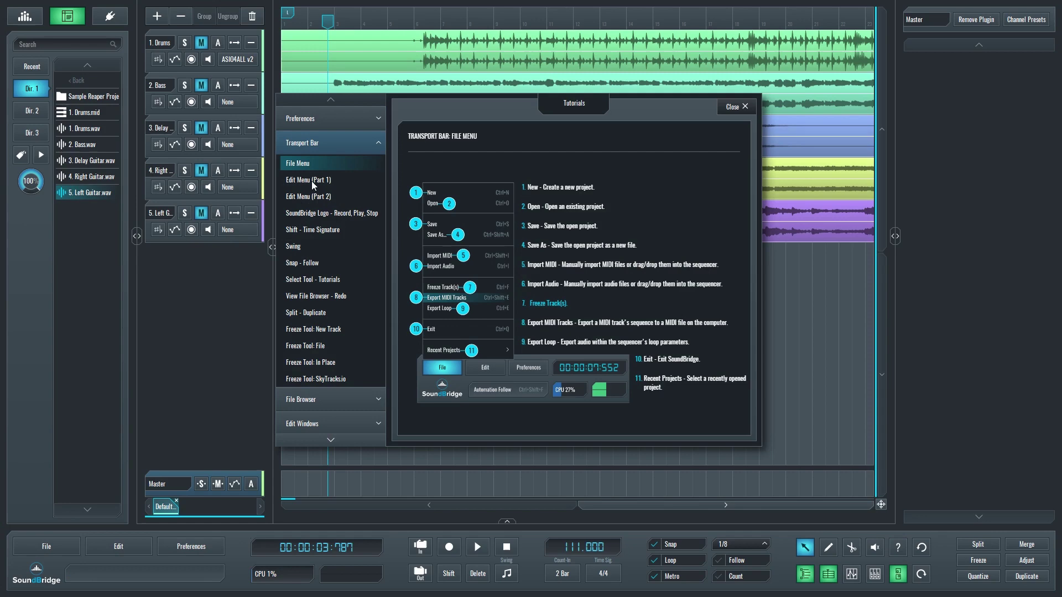
{"action": "left_click", "coordinate": [311, 181]}
{"action": "left_click", "coordinate": [310, 196]}
{"action": "left_click", "coordinate": [319, 247]}
{"action": "left_click", "coordinate": [322, 139]}
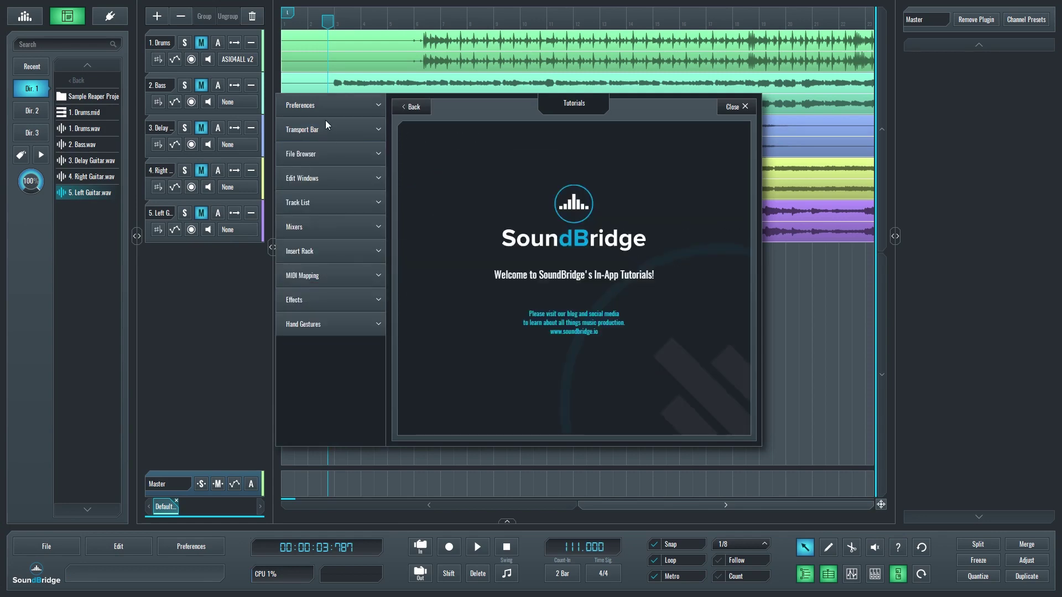
{"action": "left_click", "coordinate": [327, 113]}
{"action": "left_click", "coordinate": [351, 330]}
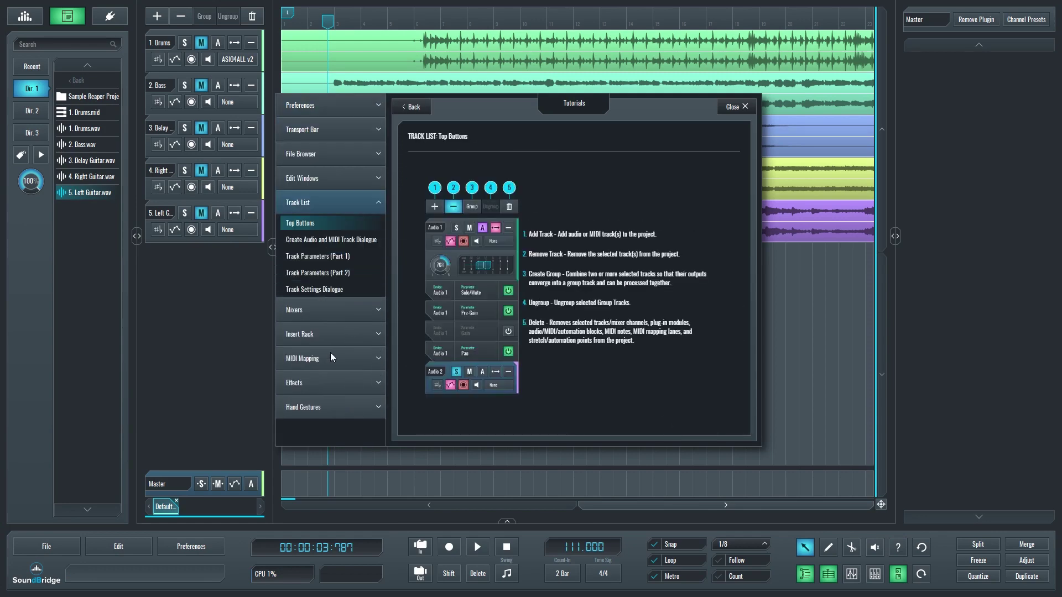
{"action": "key", "text": "Escape"}
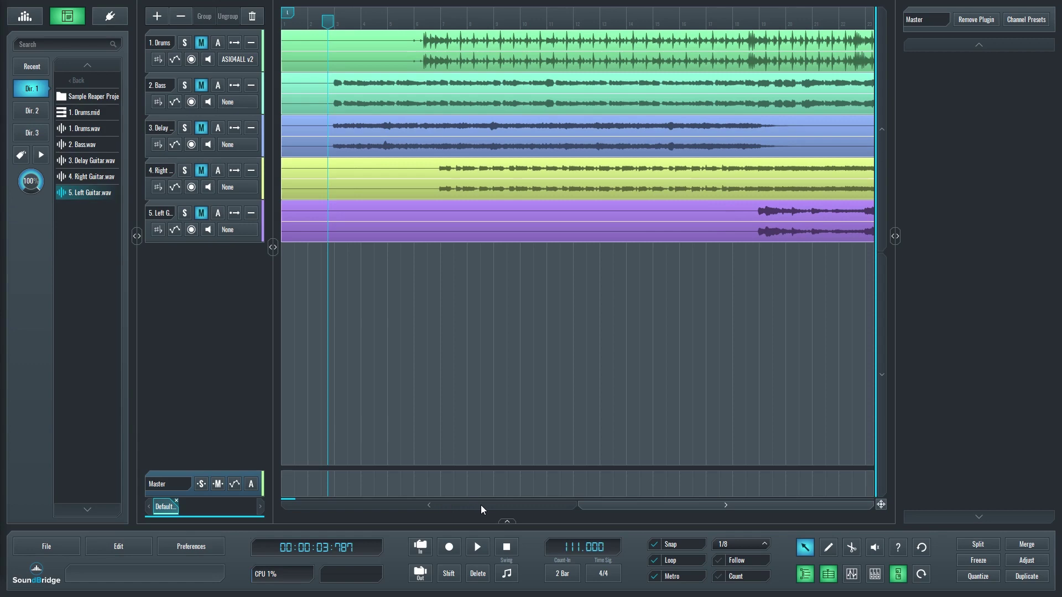
{"action": "left_click", "coordinate": [805, 575]}
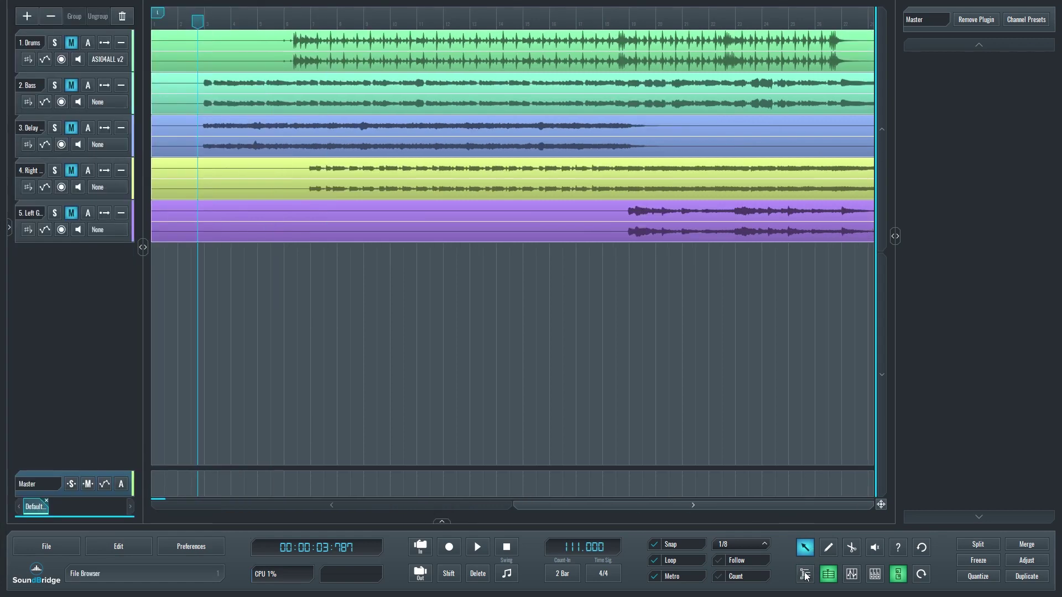
{"action": "left_click", "coordinate": [805, 576]}
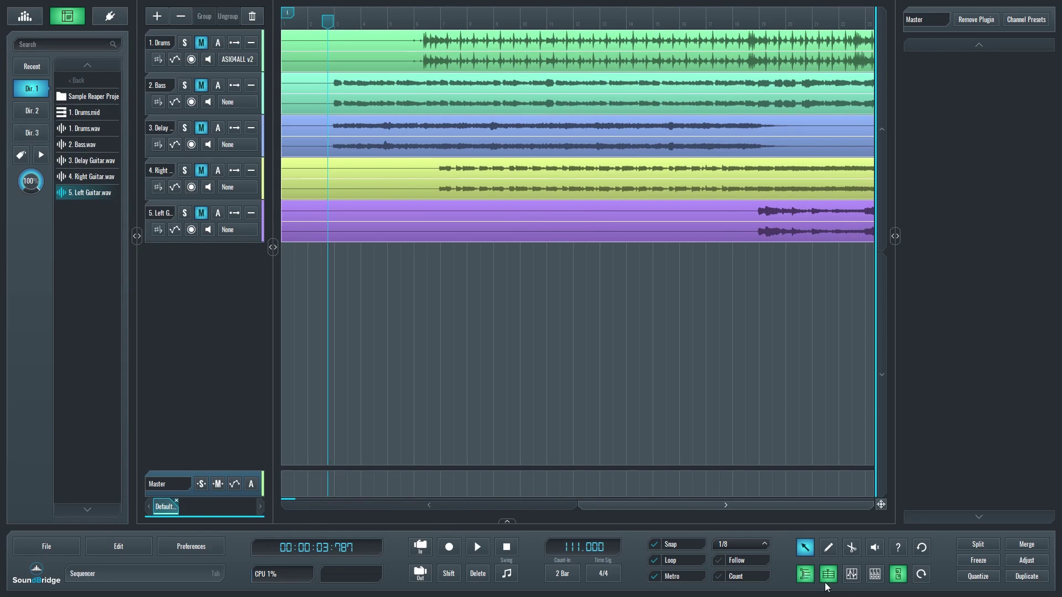
{"action": "left_click", "coordinate": [875, 575]}
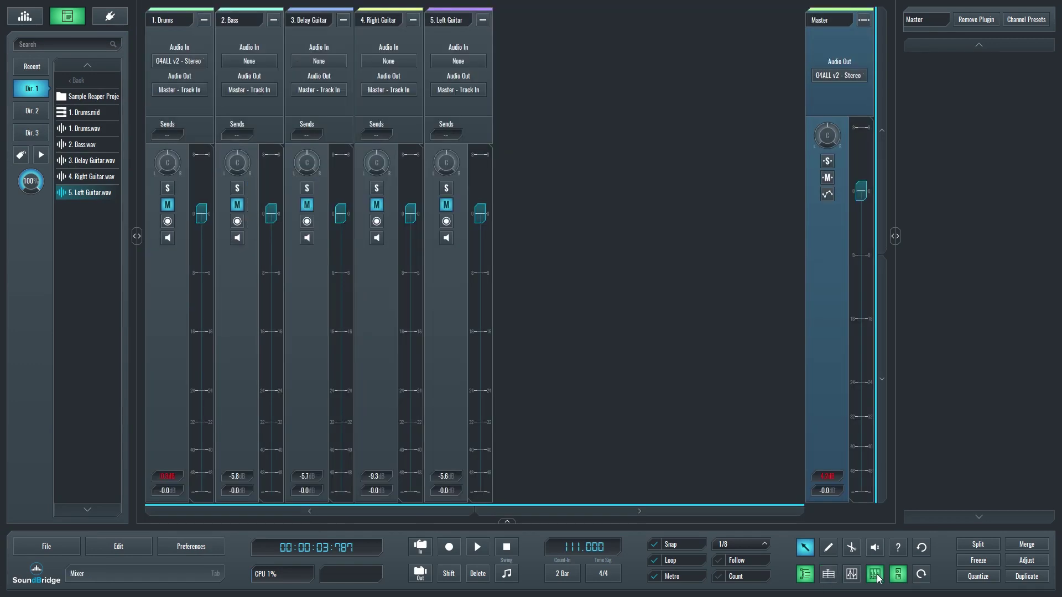
{"action": "left_click", "coordinate": [850, 575]}
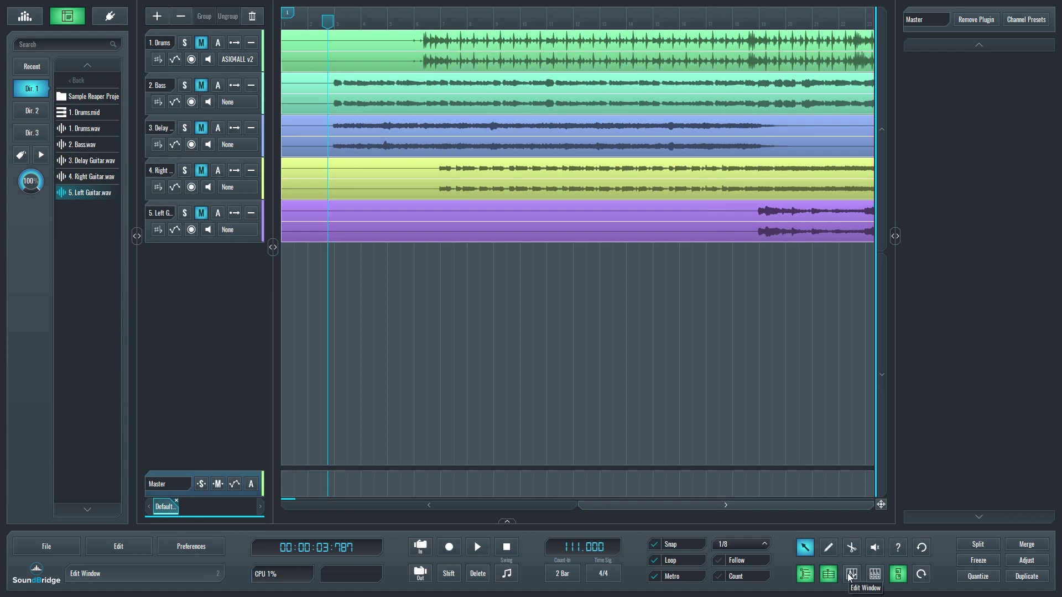
{"action": "left_click", "coordinate": [899, 575]}
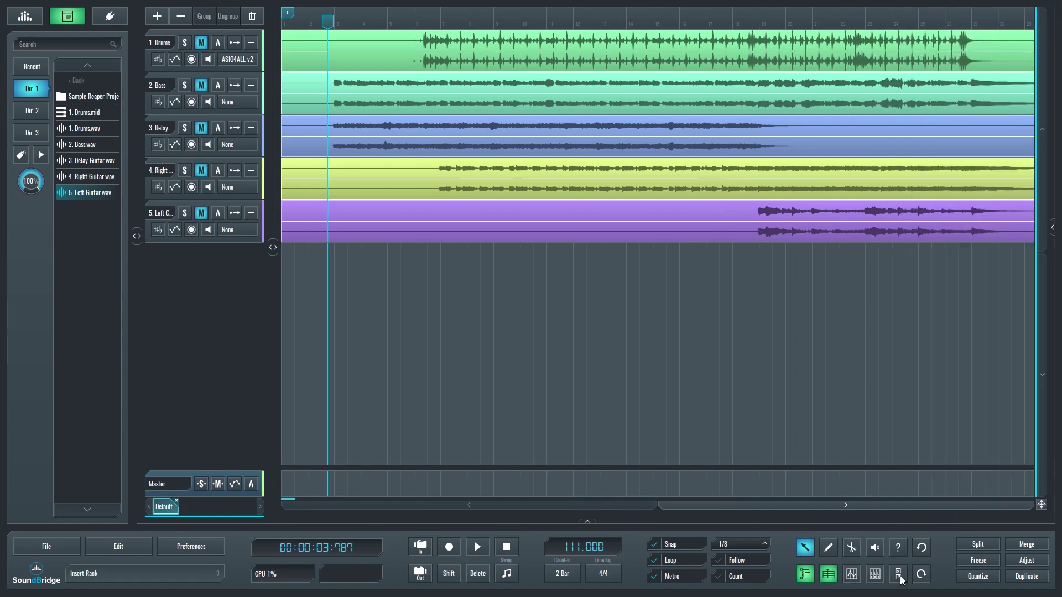
{"action": "left_click", "coordinate": [900, 576]}
{"action": "left_click", "coordinate": [852, 575]}
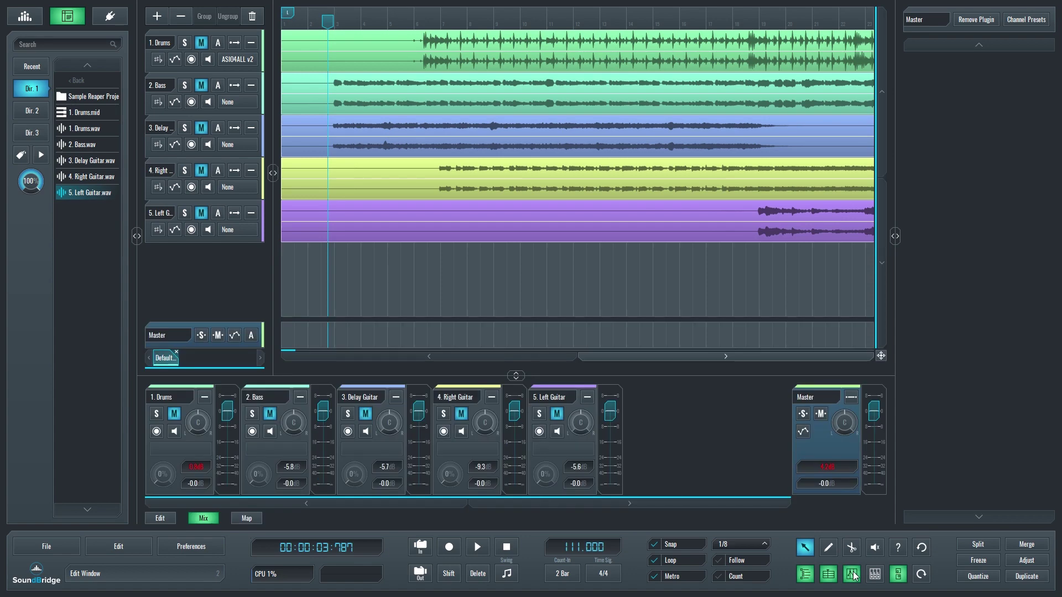
{"action": "left_click", "coordinate": [853, 575]}
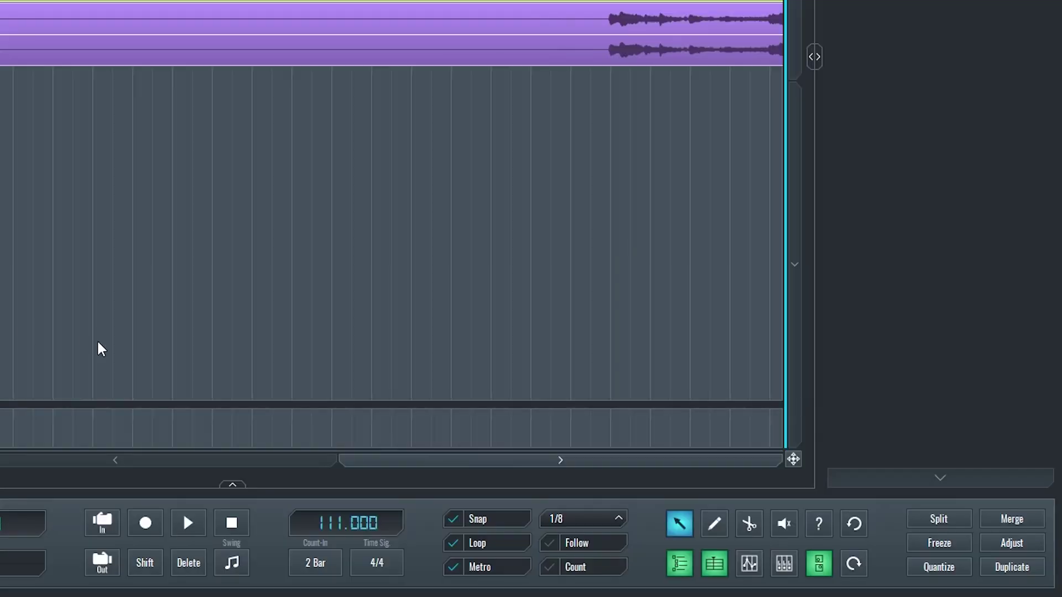
{"action": "left_click", "coordinate": [853, 563]}
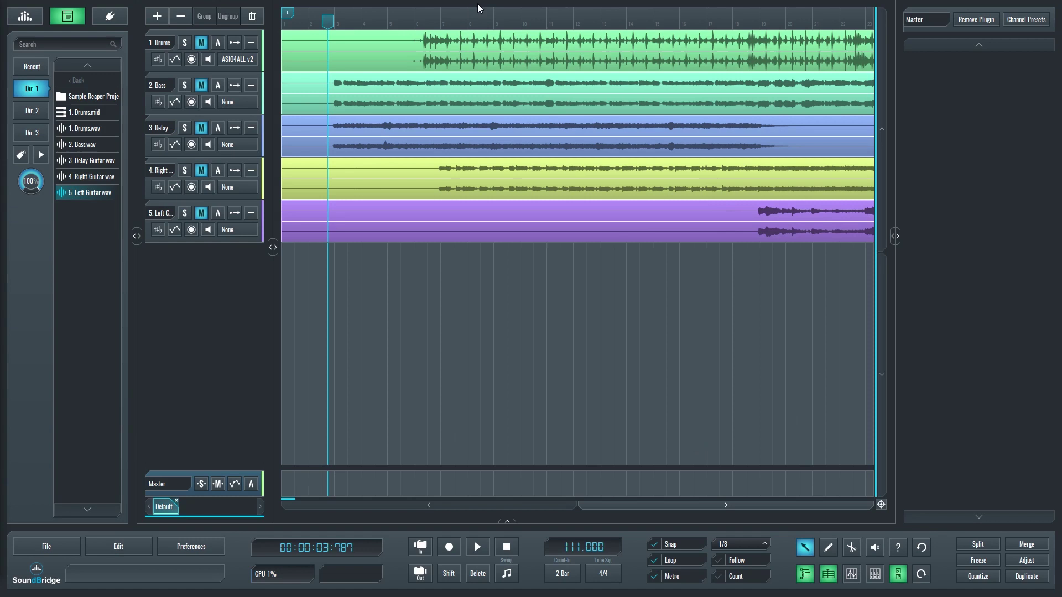
- Split the clips at about bar 9, place the playhead at bar 13, and shift Left Guitar later
{"action": "left_click_drag", "start_coordinate": [328, 21], "coordinate": [503, 21]}
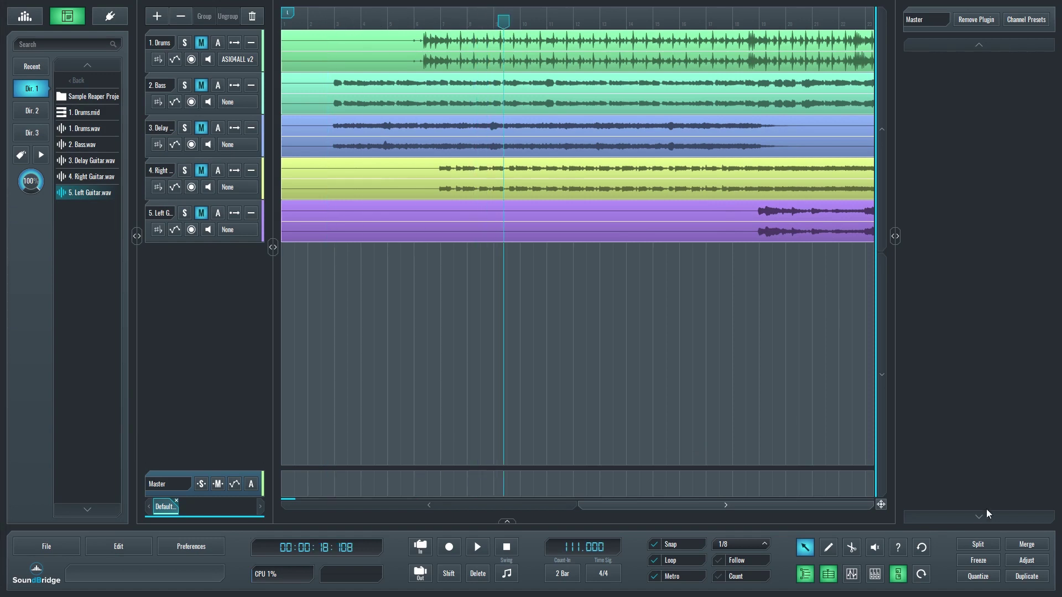
{"action": "left_click", "coordinate": [978, 544]}
{"action": "mouse_move", "coordinate": [503, 21]}
{"action": "left_mouse_down"}
{"action": "mouse_move", "coordinate": [629, 22]}
{"action": "mouse_move", "coordinate": [607, 36]}
{"action": "left_mouse_up"}
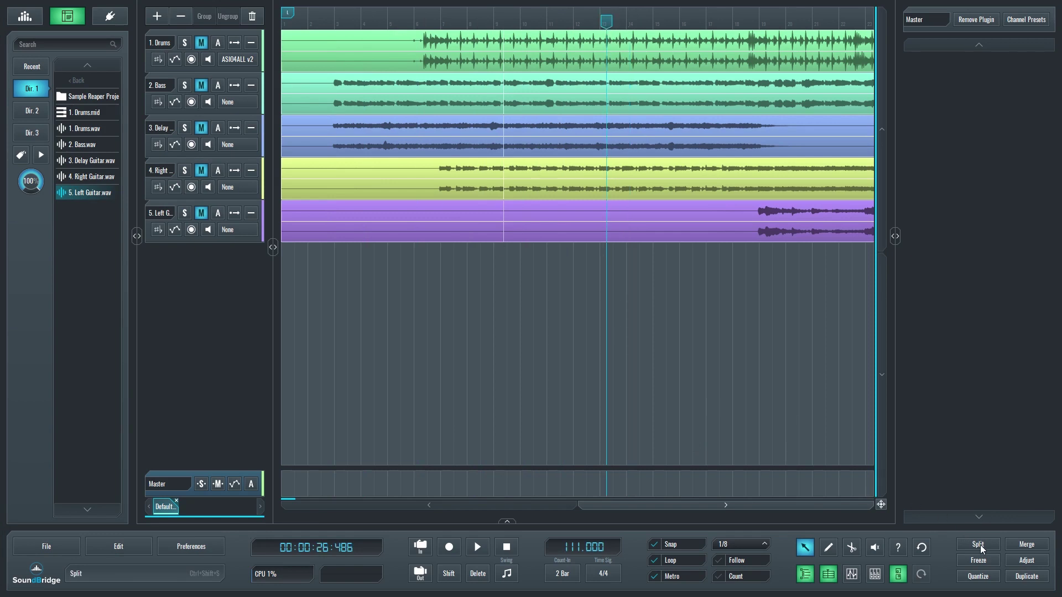
{"action": "left_click_drag", "start_coordinate": [657, 291], "coordinate": [400, 38]}
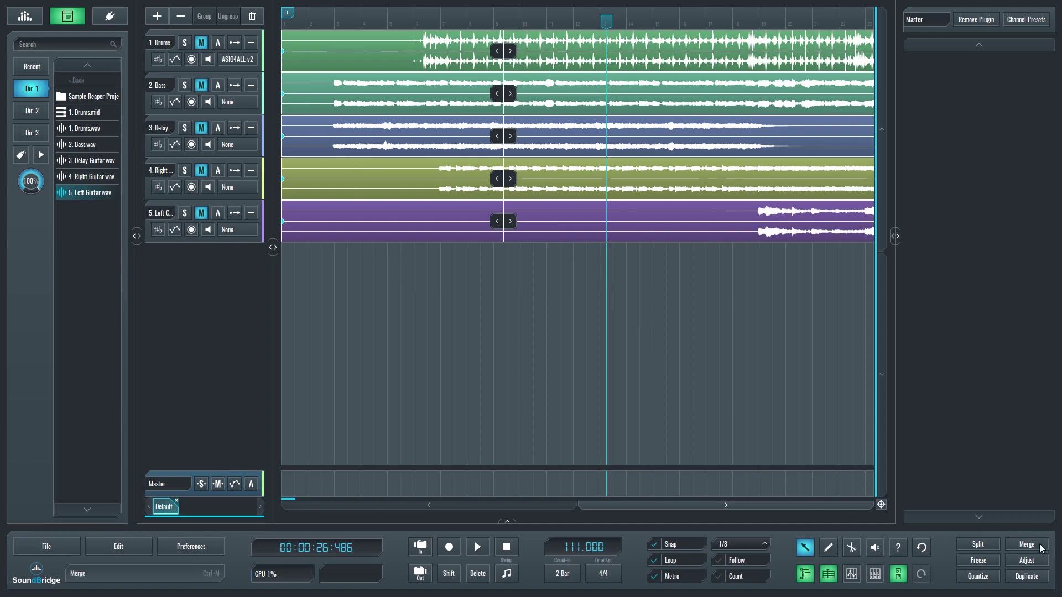
{"action": "left_click", "coordinate": [586, 263]}
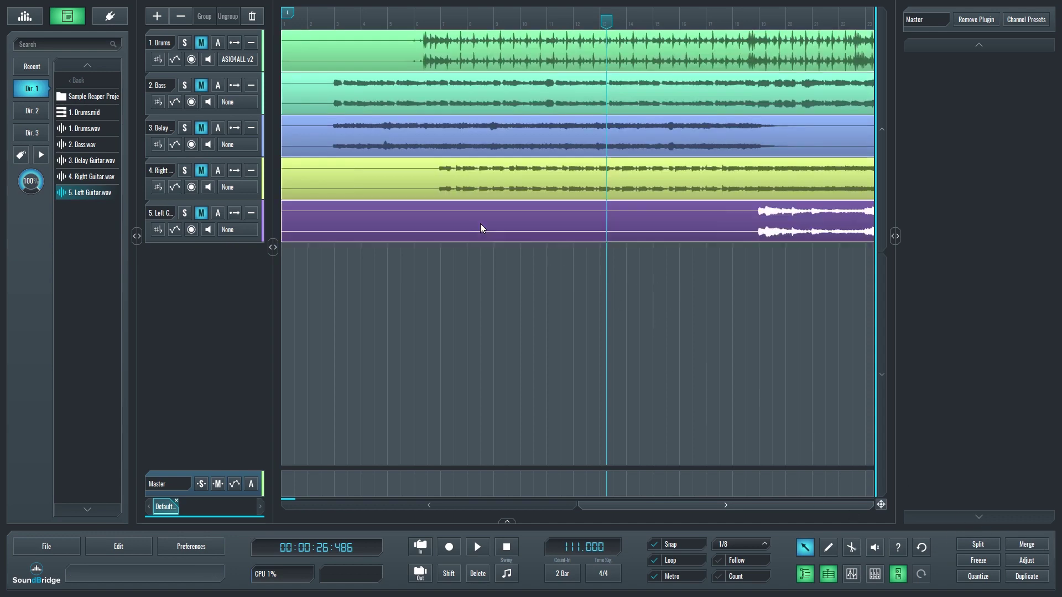
{"action": "left_click_drag", "start_coordinate": [480, 223], "coordinate": [537, 224]}
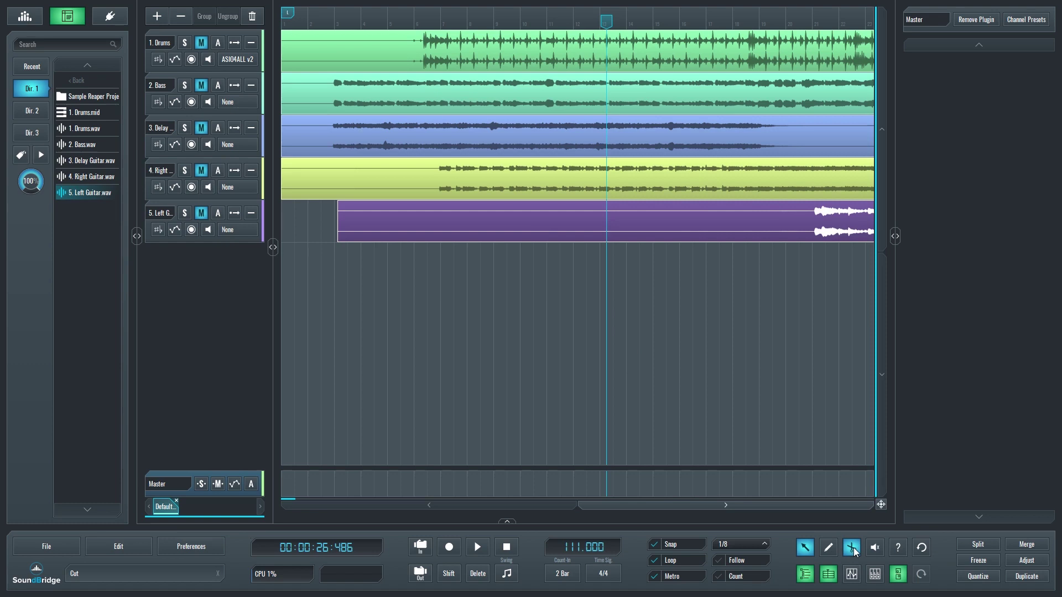
- Cut the Left Guitar clip at bar 13, move the first piece back, and merge the pieces
{"action": "key", "text": "3"}
{"action": "left_click", "coordinate": [620, 229]}
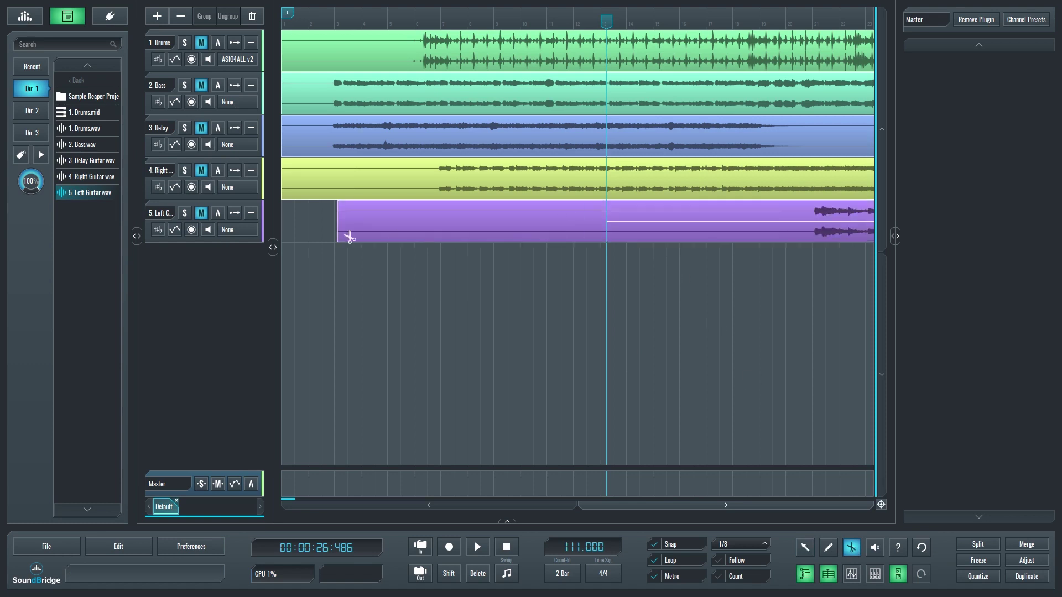
{"action": "left_click", "coordinate": [805, 548]}
{"action": "left_click_drag", "start_coordinate": [579, 224], "coordinate": [523, 218]}
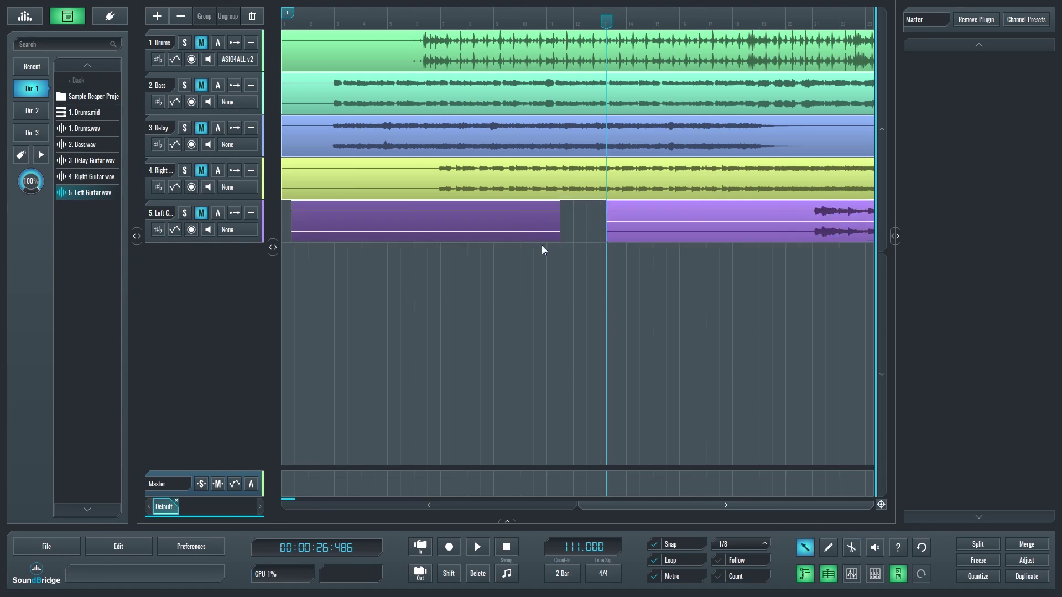
{"action": "left_click_drag", "start_coordinate": [657, 271], "coordinate": [505, 231]}
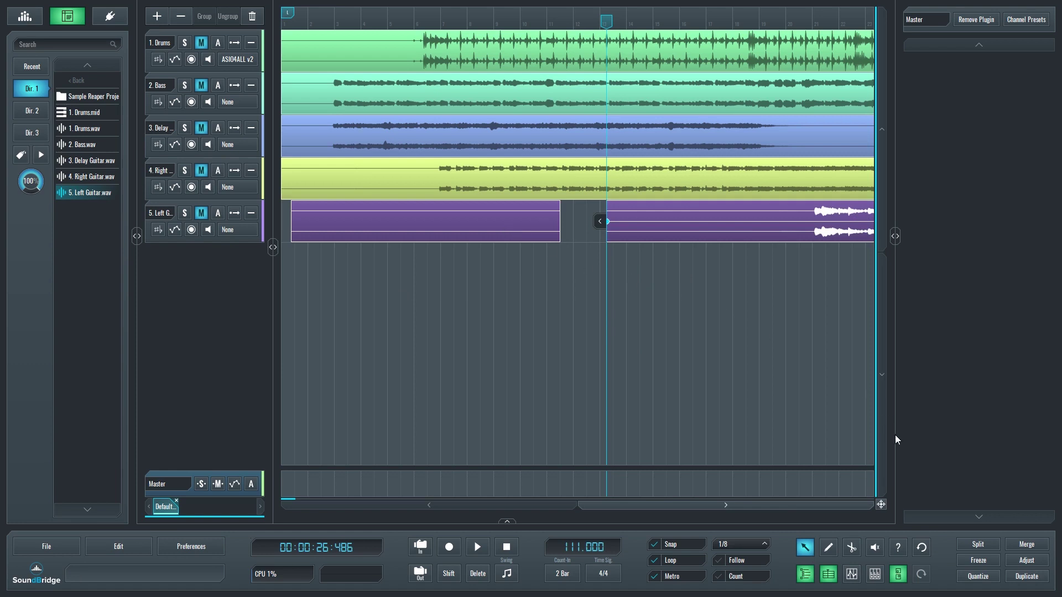
{"action": "left_click", "coordinate": [1019, 546]}
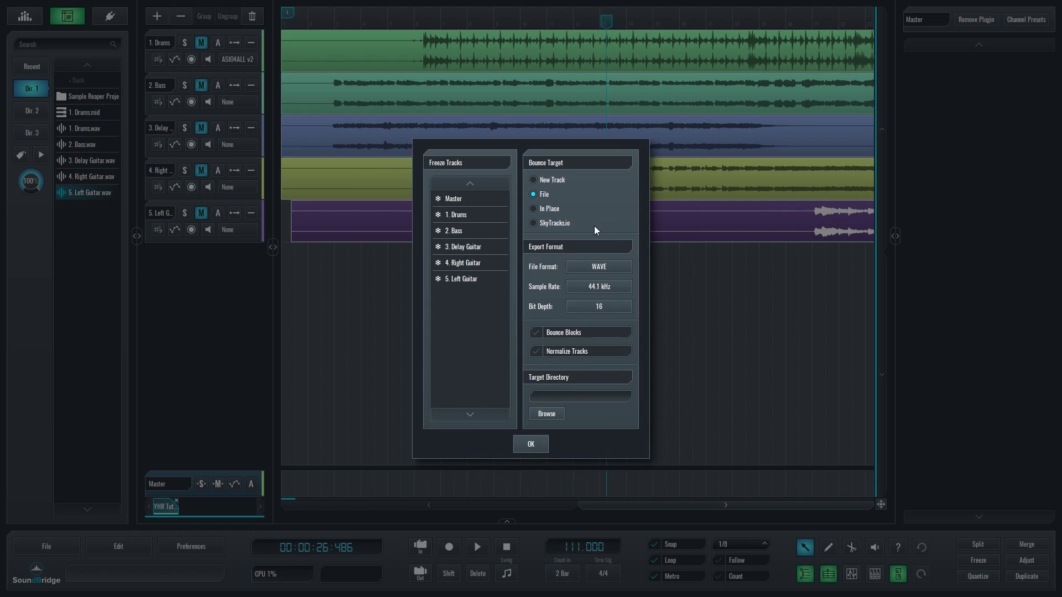
- Close the freeze dialog, delete and restore the Left Guitar clip, then drag it earlier
{"action": "left_click", "coordinate": [712, 367]}
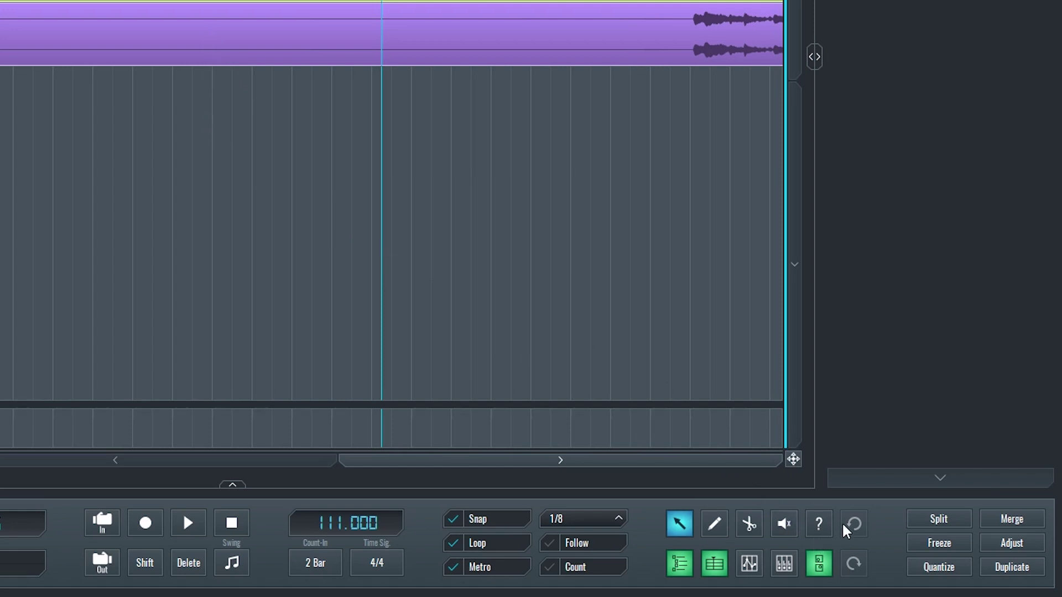
{"action": "left_click", "coordinate": [493, 51]}
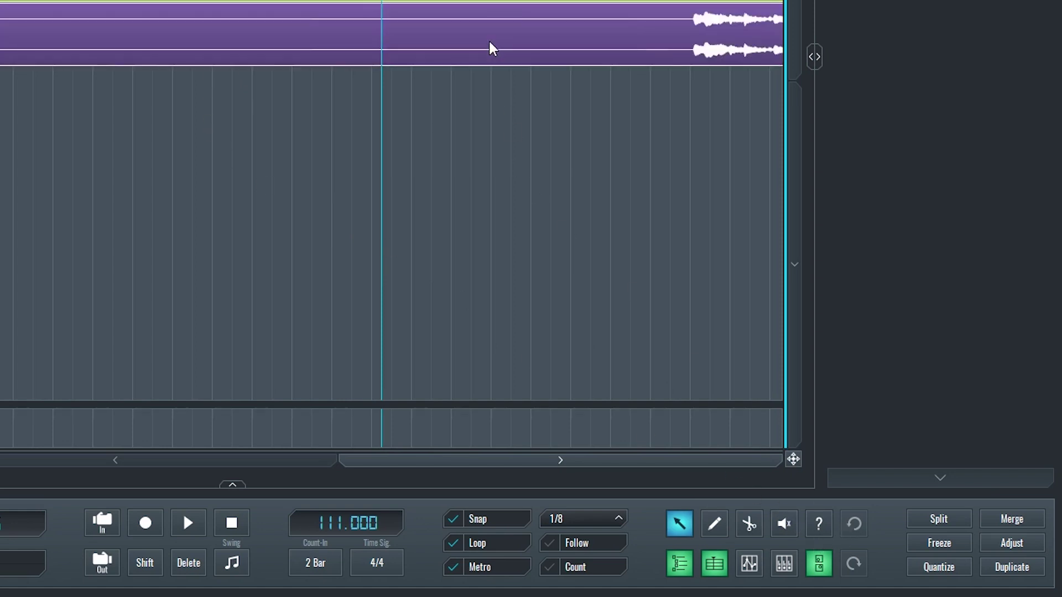
{"action": "key", "text": "Delete"}
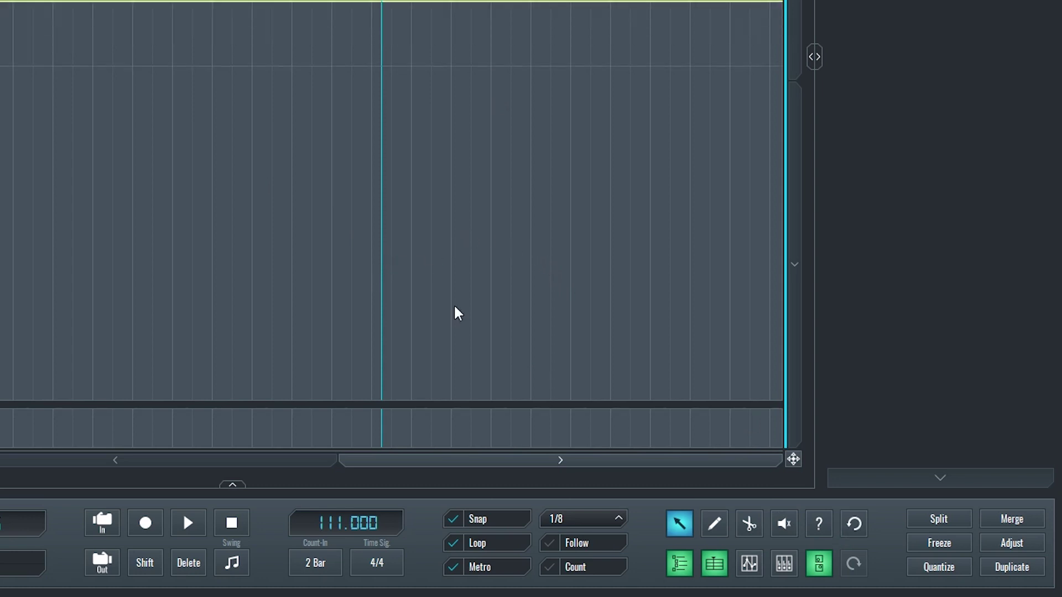
{"action": "left_click", "coordinate": [855, 527]}
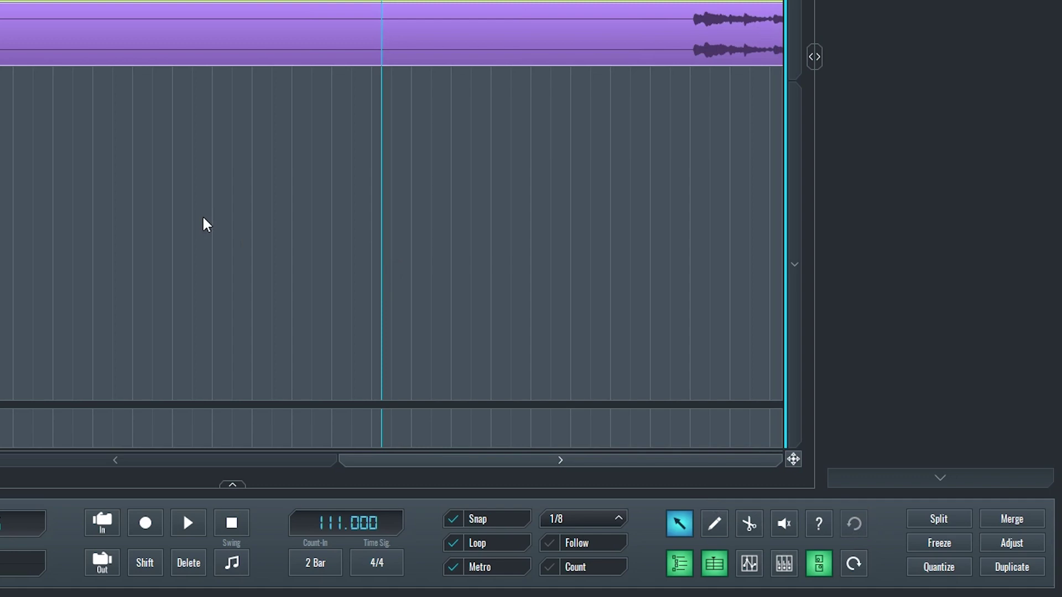
{"action": "left_click_drag", "start_coordinate": [57, 45], "coordinate": [0, 61]}
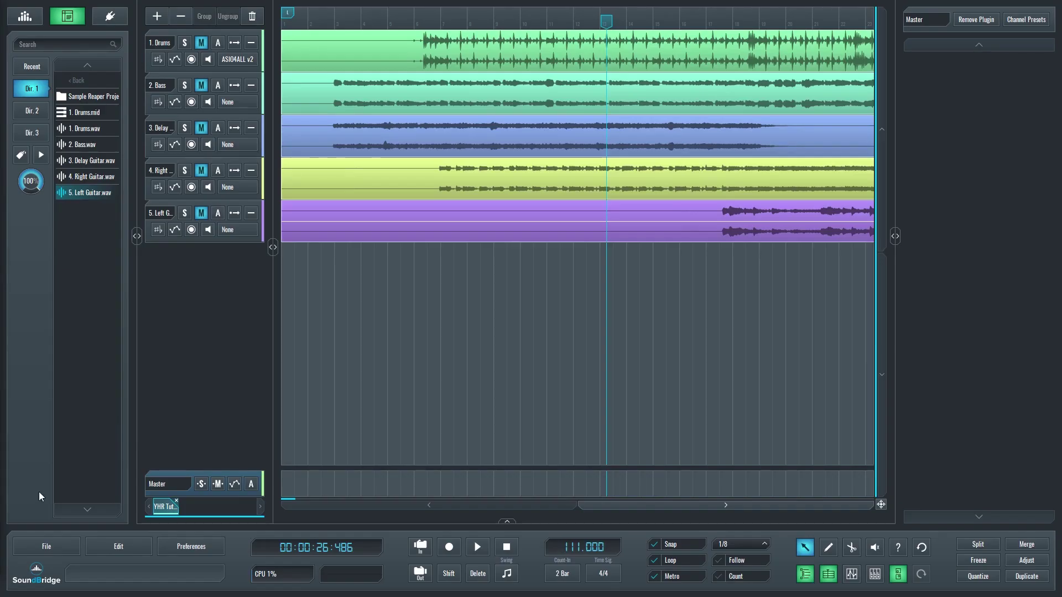
- Open and dismiss the SkyTracks sign-in, then place 2. Bass.wav onto the Left Guitar track
{"action": "left_click", "coordinate": [23, 21]}
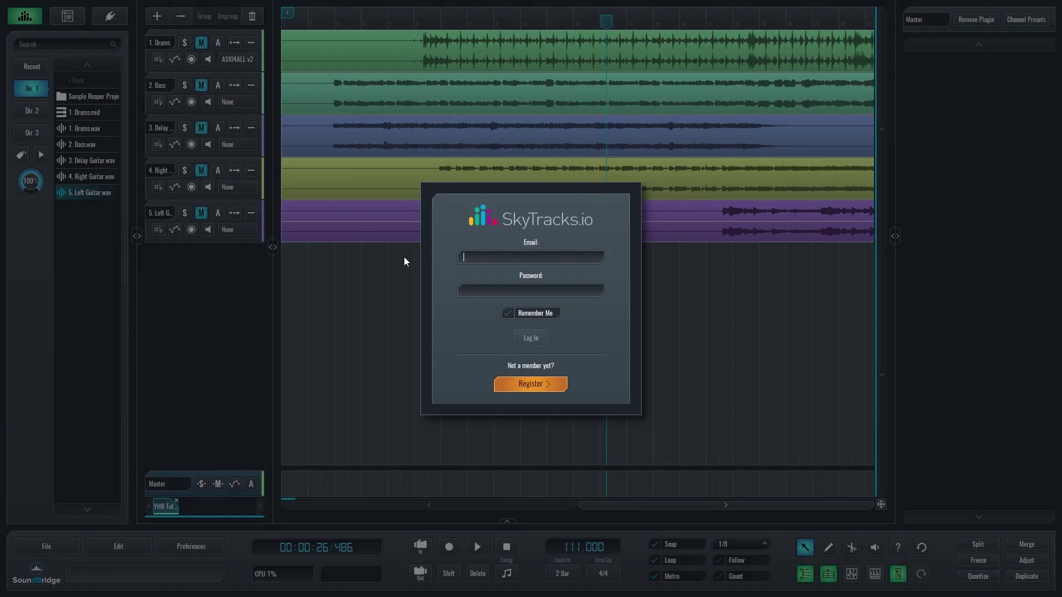
{"action": "key", "text": "Escape"}
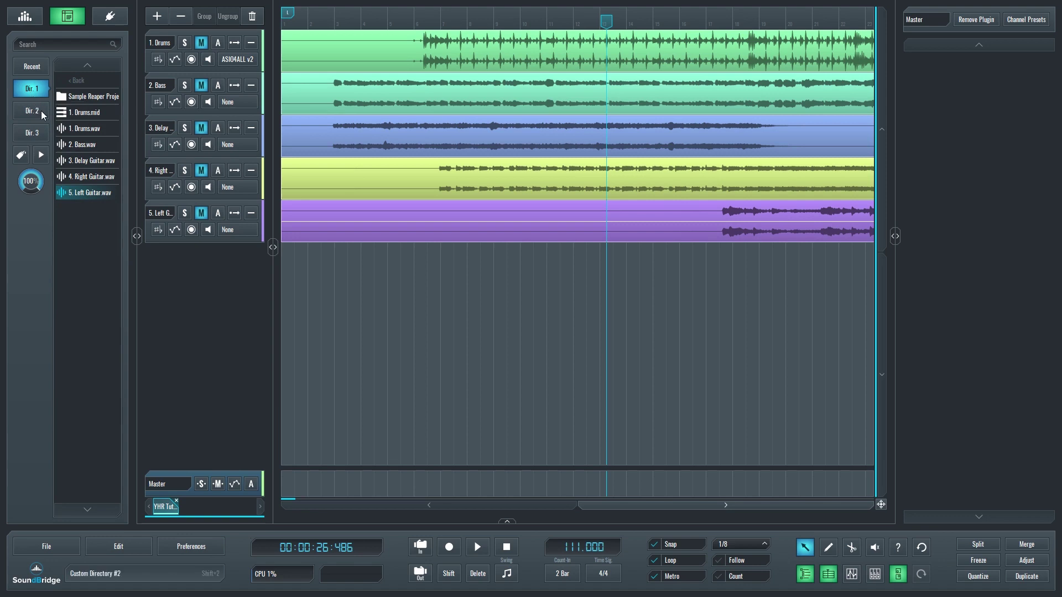
{"action": "left_click", "coordinate": [67, 146]}
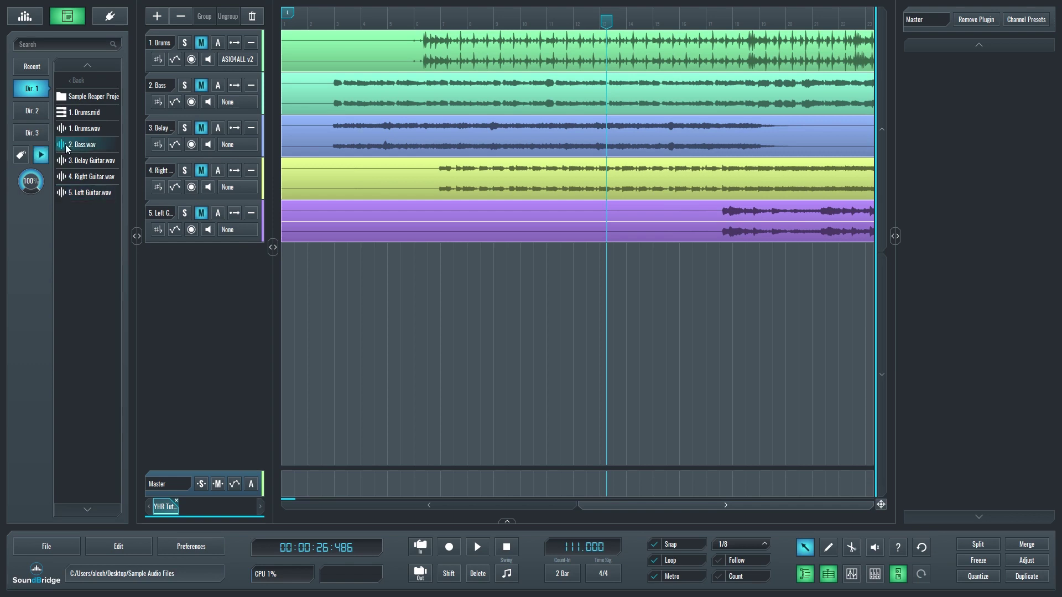
{"action": "left_click", "coordinate": [21, 156]}
{"action": "left_click", "coordinate": [318, 228]}
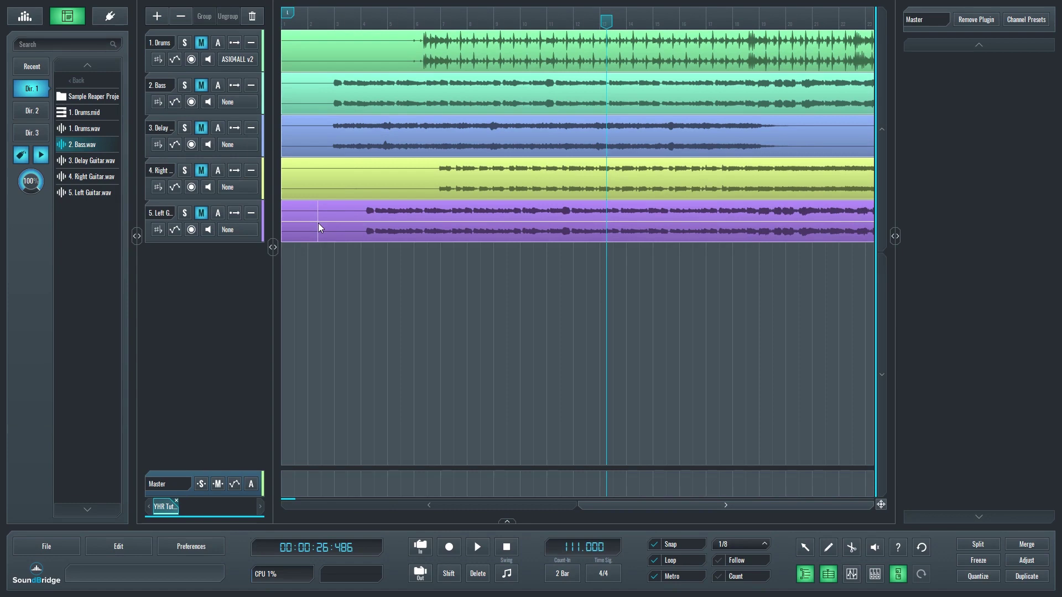
{"action": "left_click", "coordinate": [22, 156]}
- Preview 3. Delay Guitar.wav, then switch the browser to the built-in effect plugins
{"action": "left_click", "coordinate": [40, 156]}
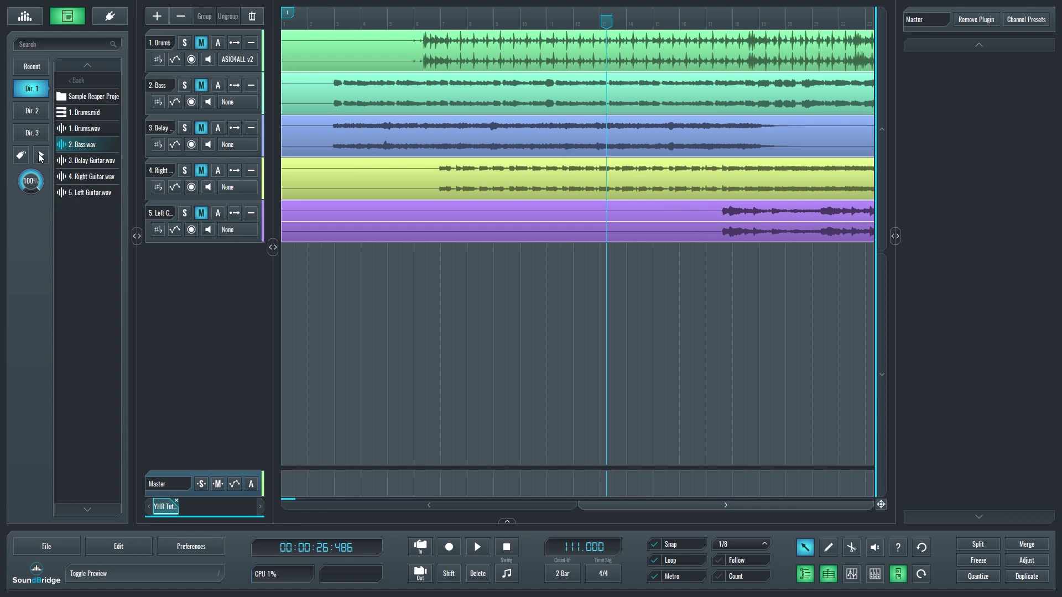
{"action": "left_click", "coordinate": [81, 160]}
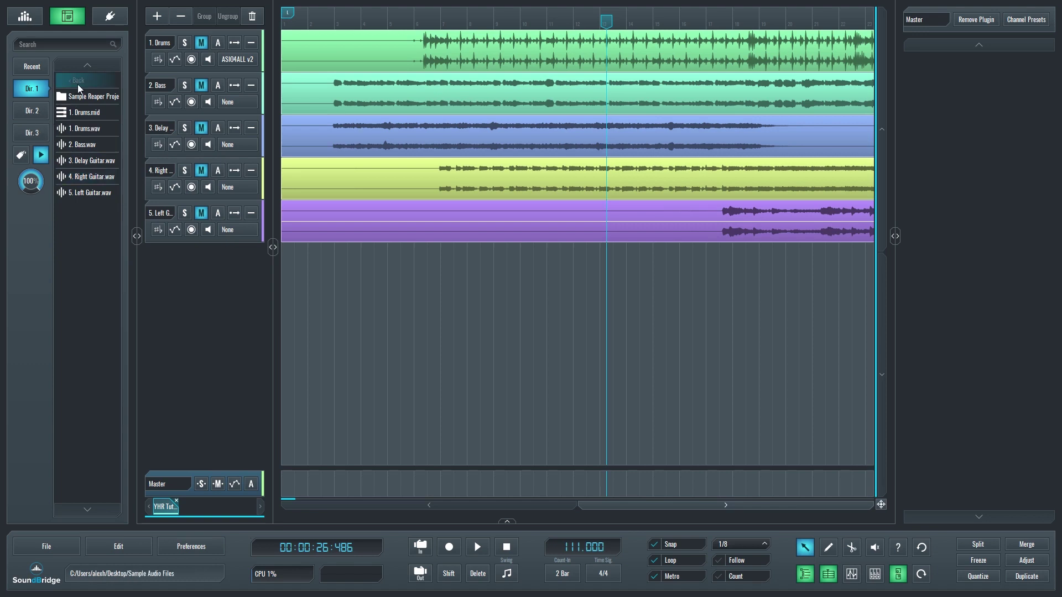
{"action": "left_click", "coordinate": [111, 18]}
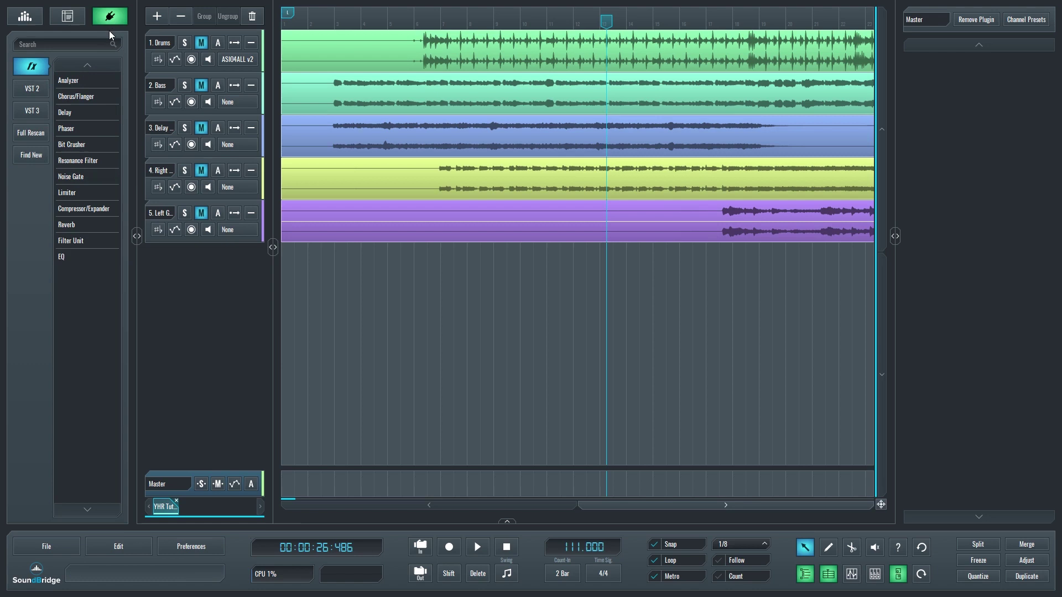
{"action": "left_click", "coordinate": [39, 90]}
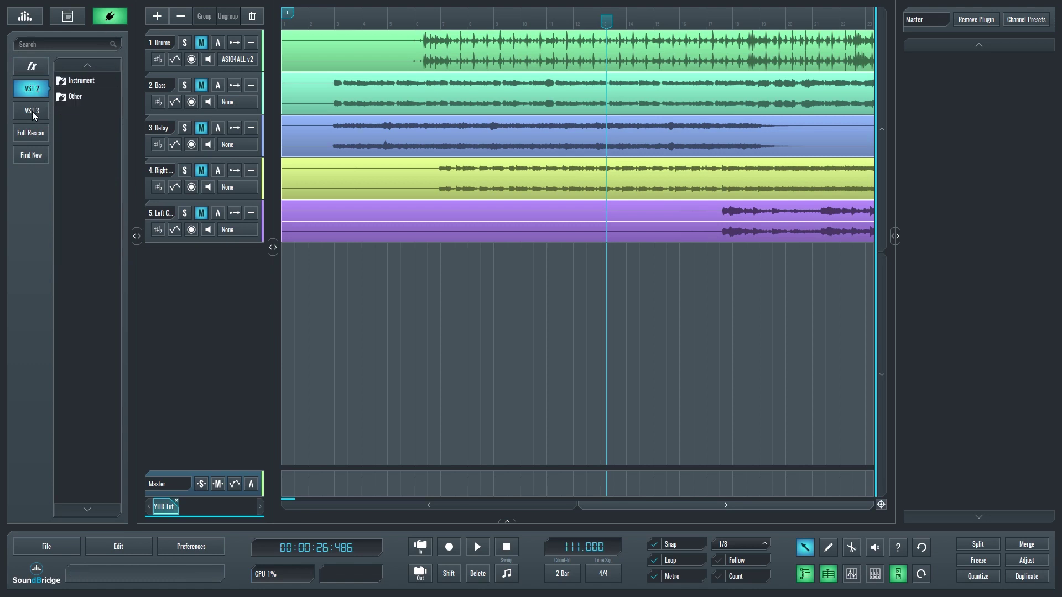
{"action": "left_click", "coordinate": [32, 111]}
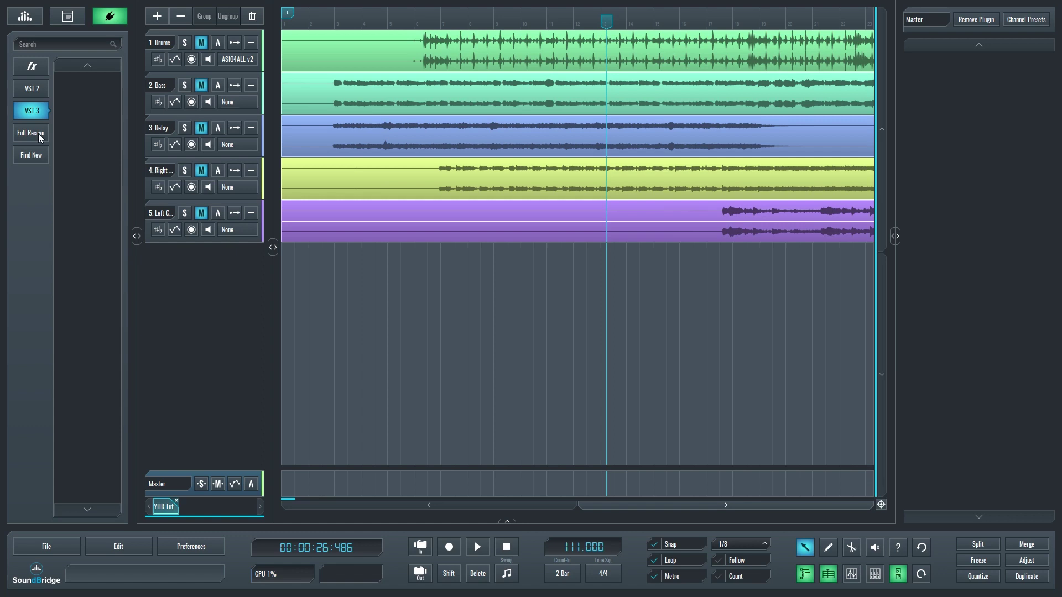
{"action": "left_click", "coordinate": [39, 134]}
{"action": "left_click", "coordinate": [34, 159]}
{"action": "left_click", "coordinate": [32, 67]}
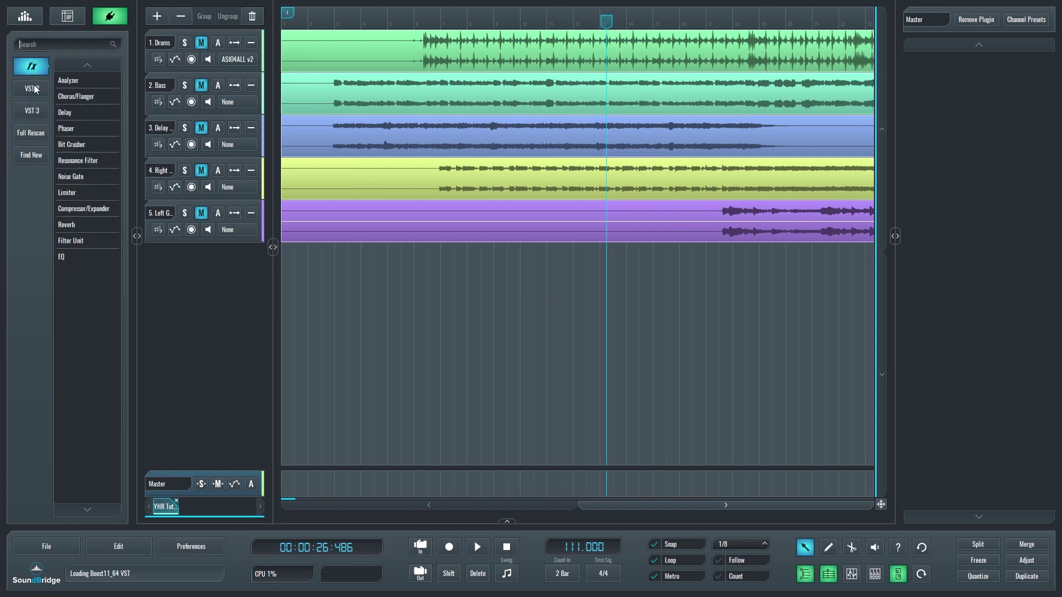